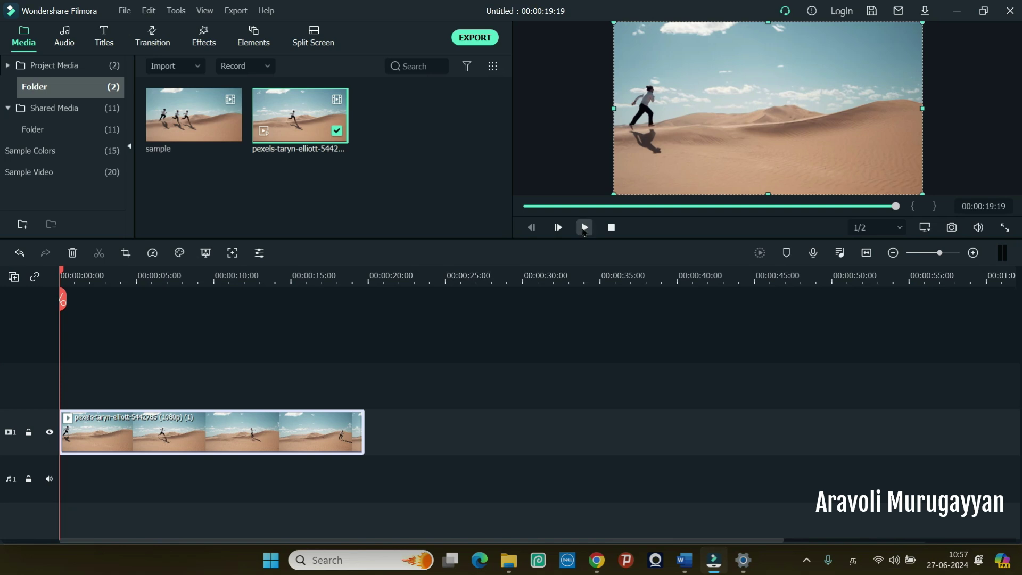
Step: Play the desert clip, capture four snapshots of the runner at successive positions across the frame, and pause playback
click(584, 229)
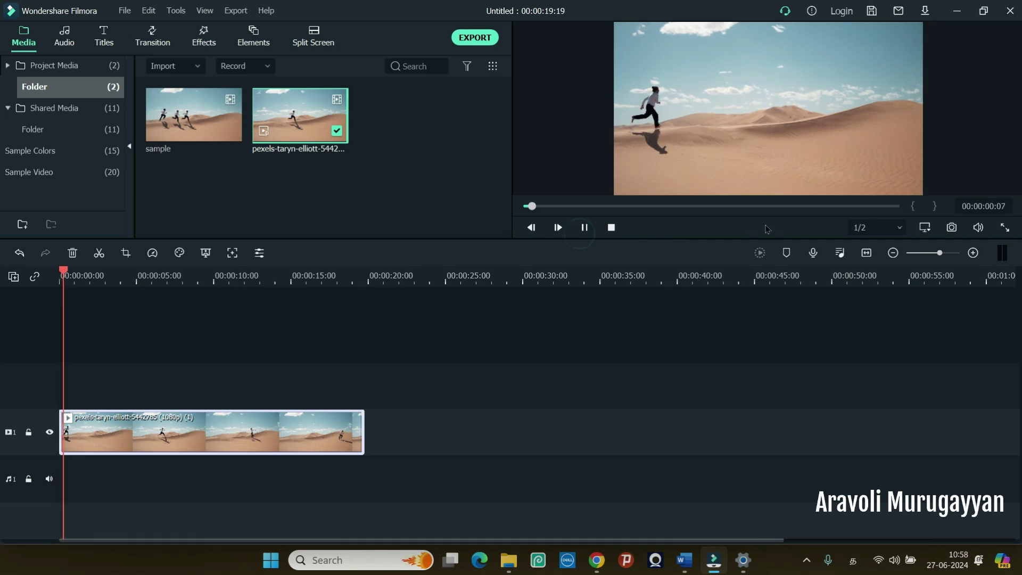
click(952, 228)
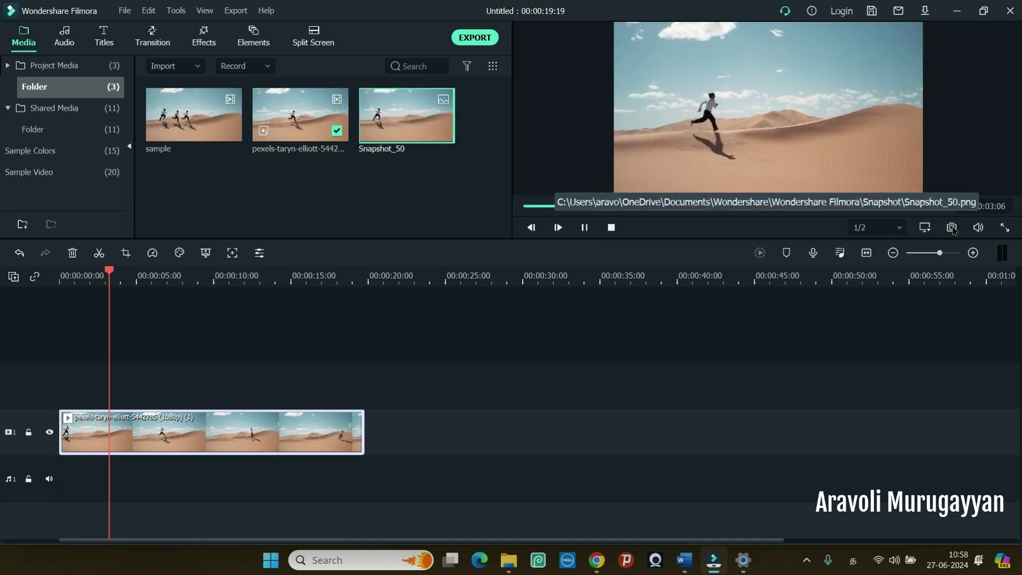
click(951, 228)
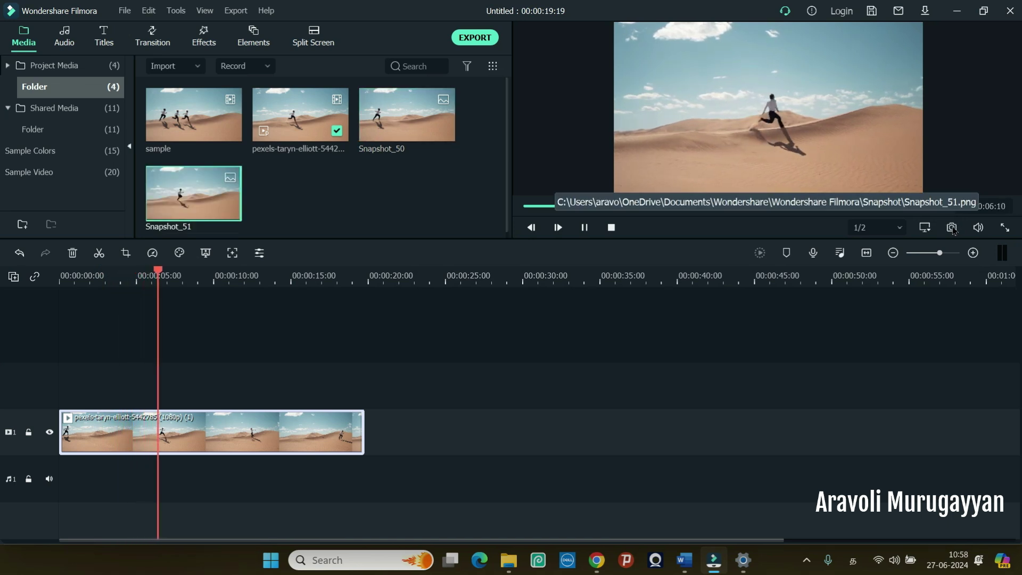
click(952, 227)
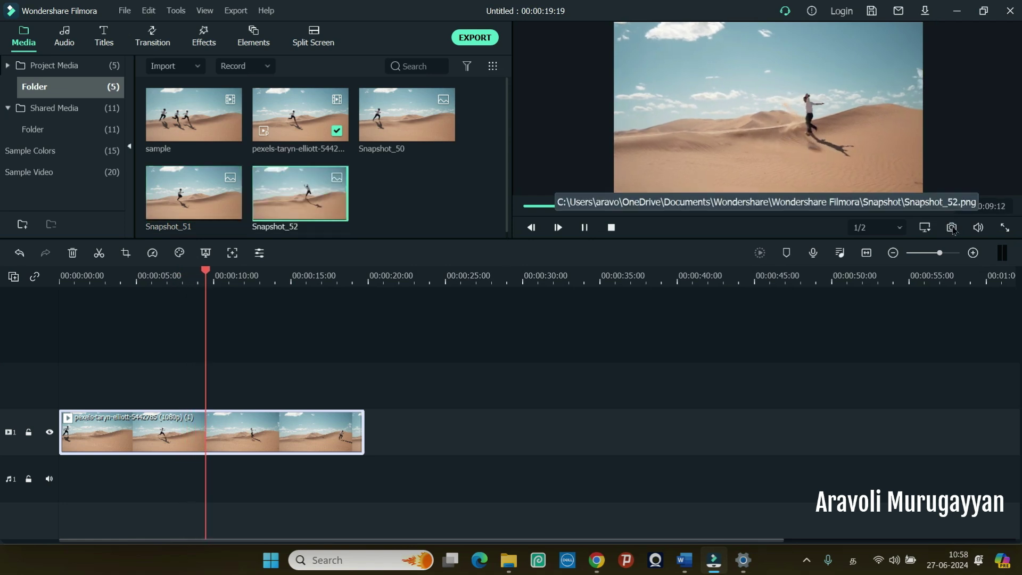
click(951, 228)
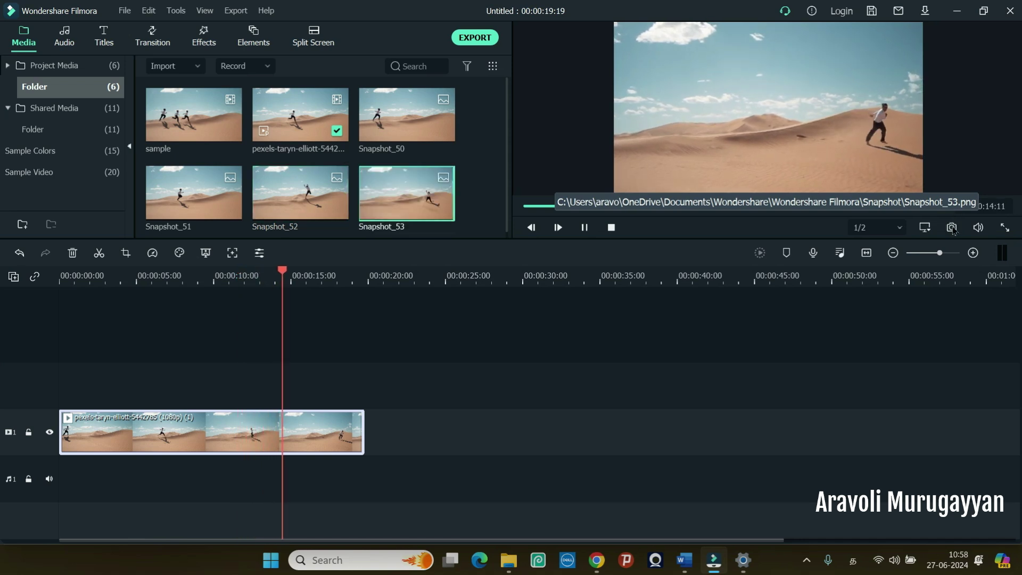
click(585, 228)
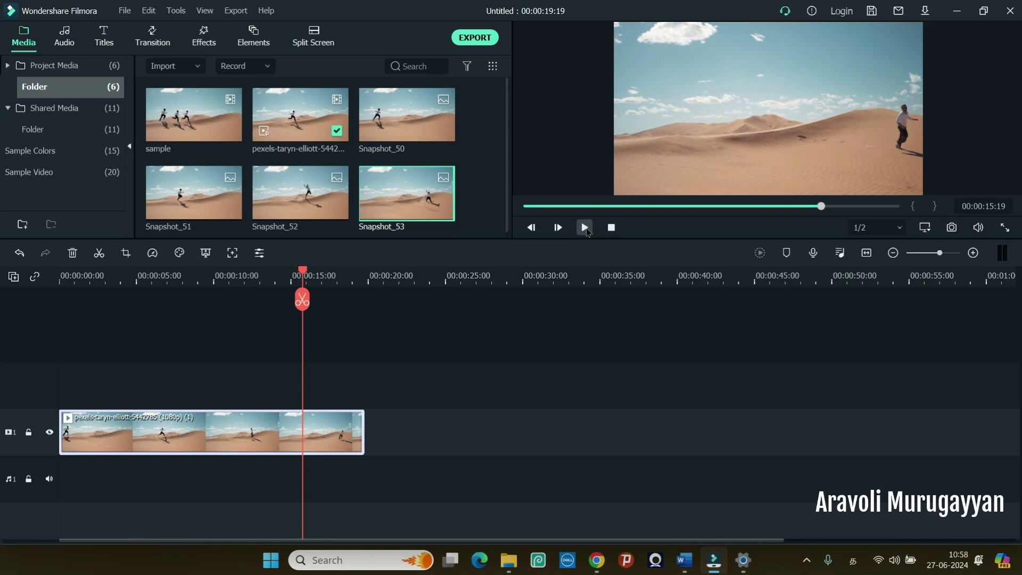
Step: Split the clip at about 00:00:14:23 and delete the part after the cut
drag(301, 272, 291, 273)
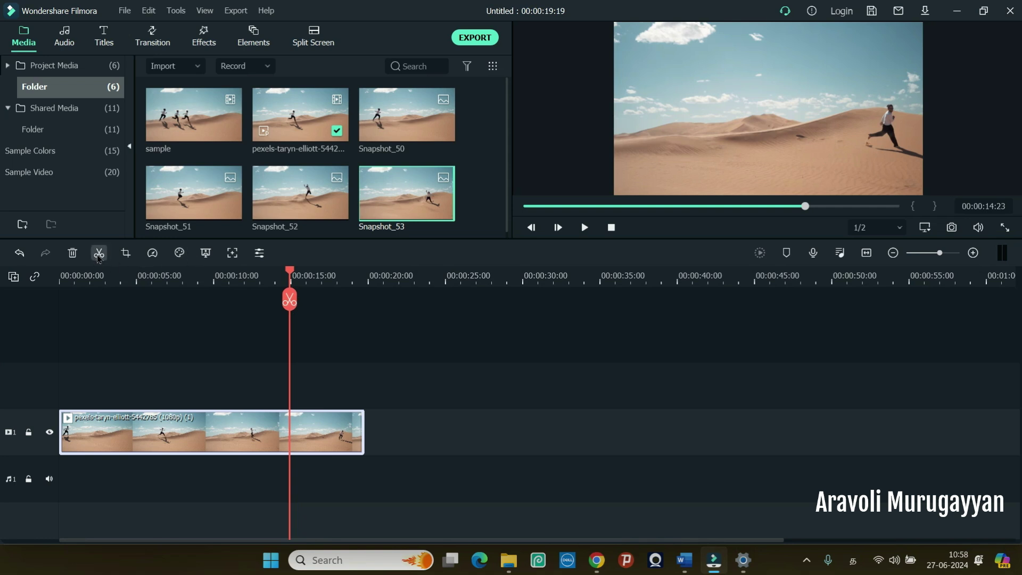
click(99, 253)
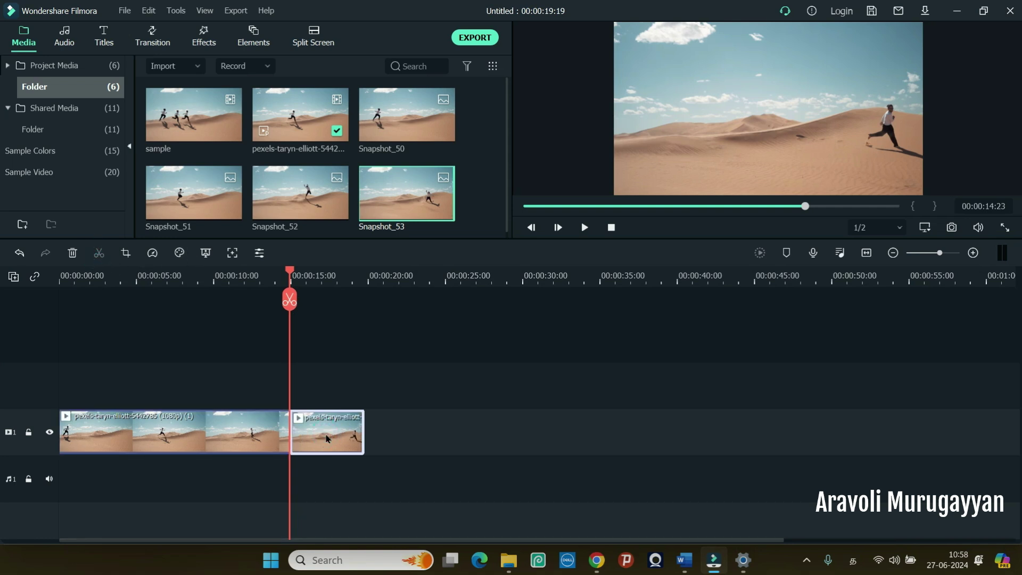
key(Delete)
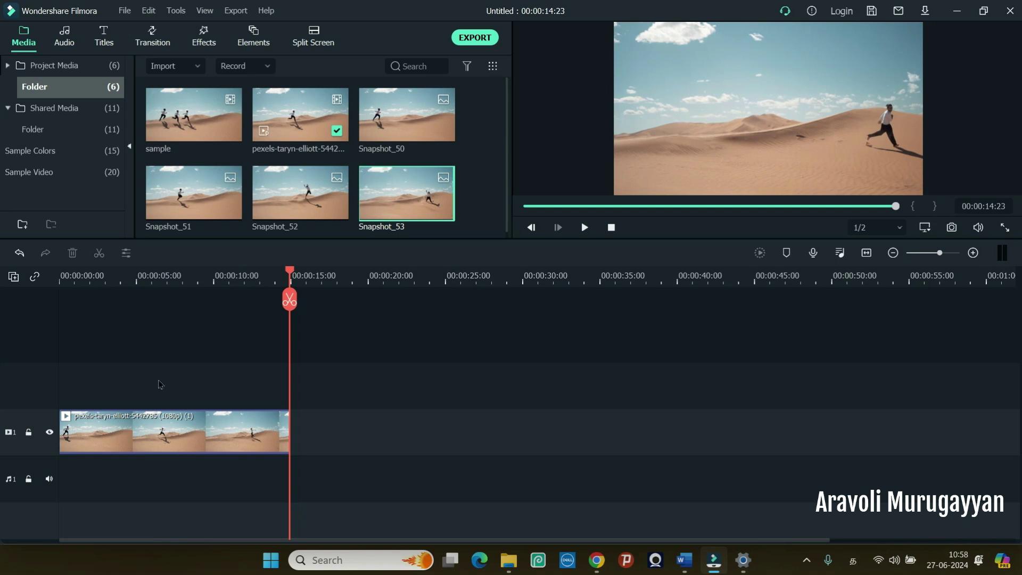
Step: Add one extra audio track and four extra video tracks to the timeline
click(13, 277)
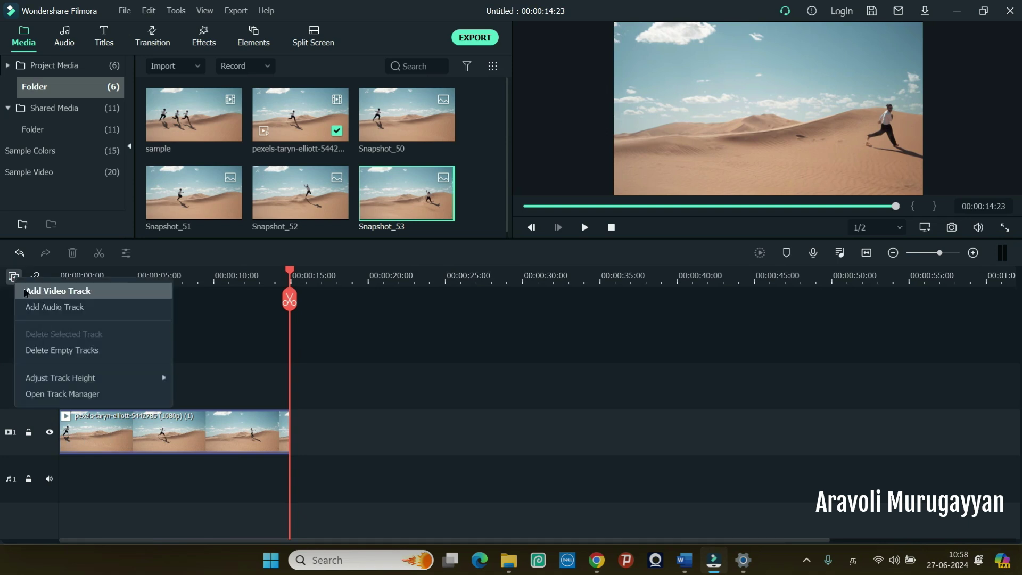
click(34, 306)
click(13, 276)
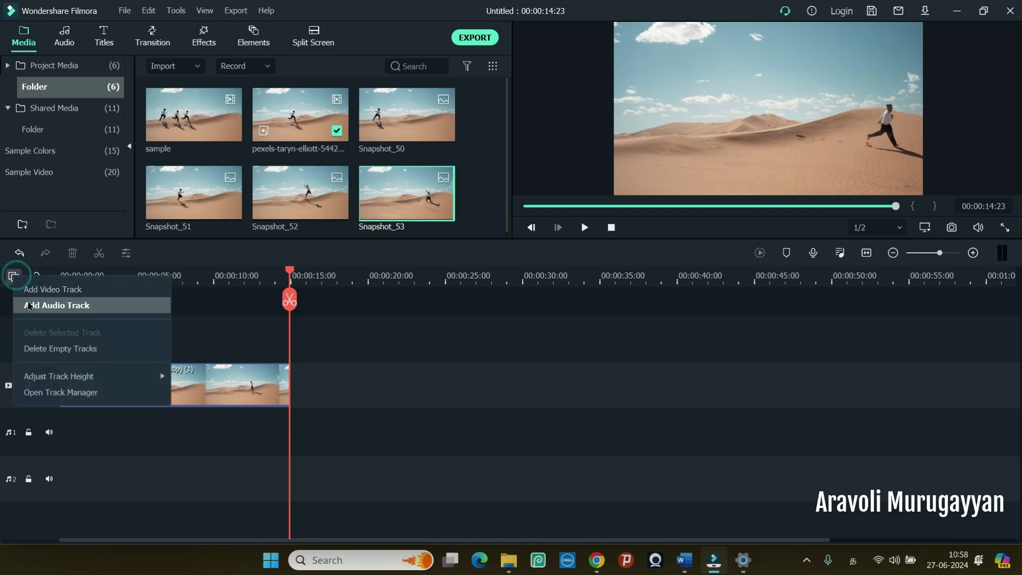
click(33, 289)
click(13, 276)
click(32, 300)
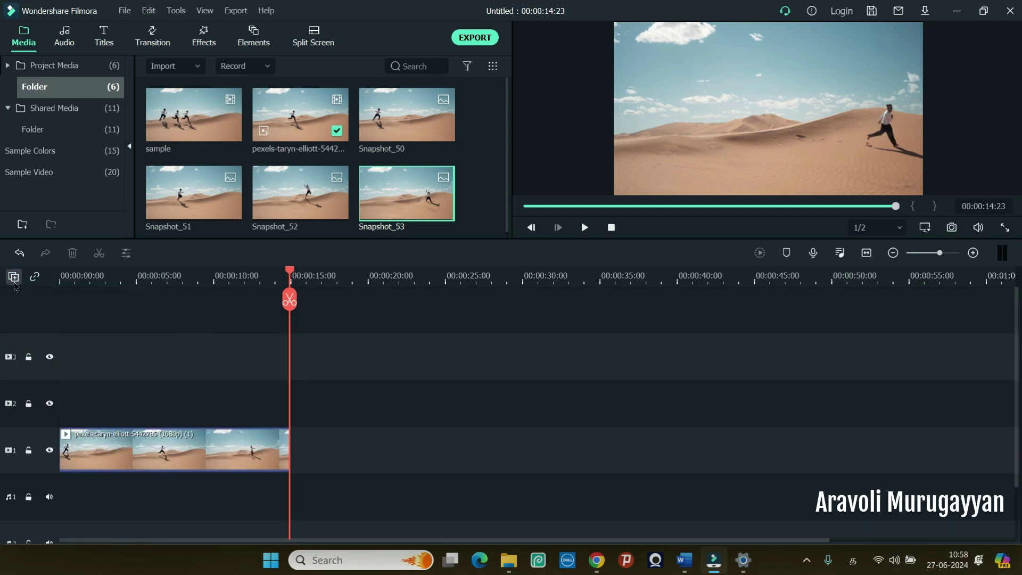
click(14, 276)
click(33, 298)
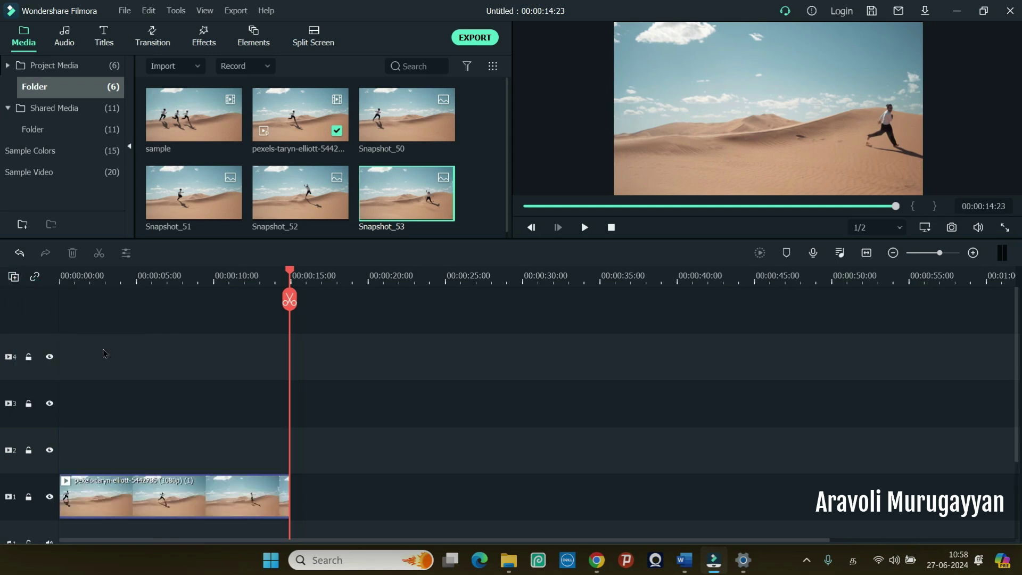
scroll(152, 402, down, 2)
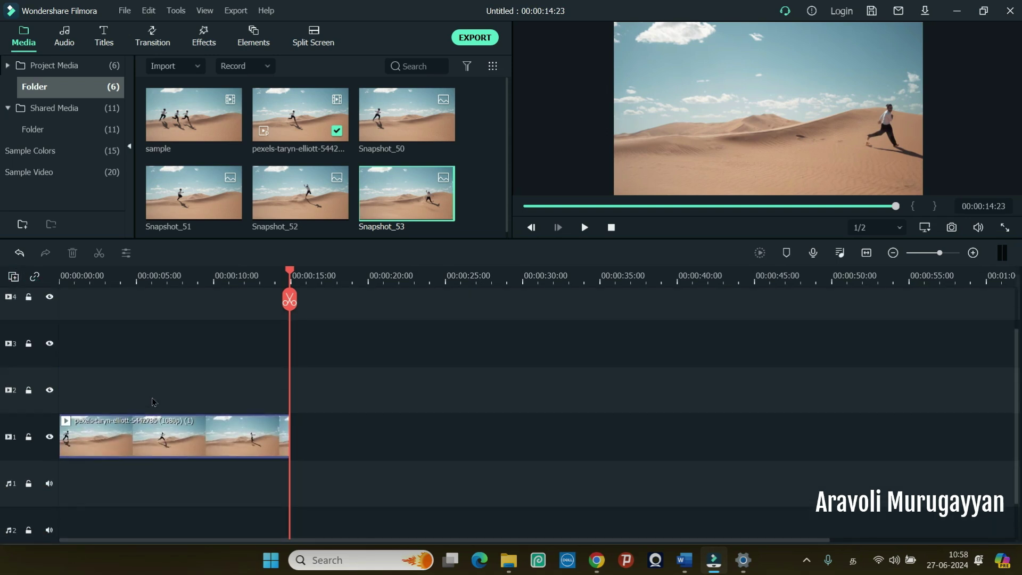
click(14, 276)
click(37, 290)
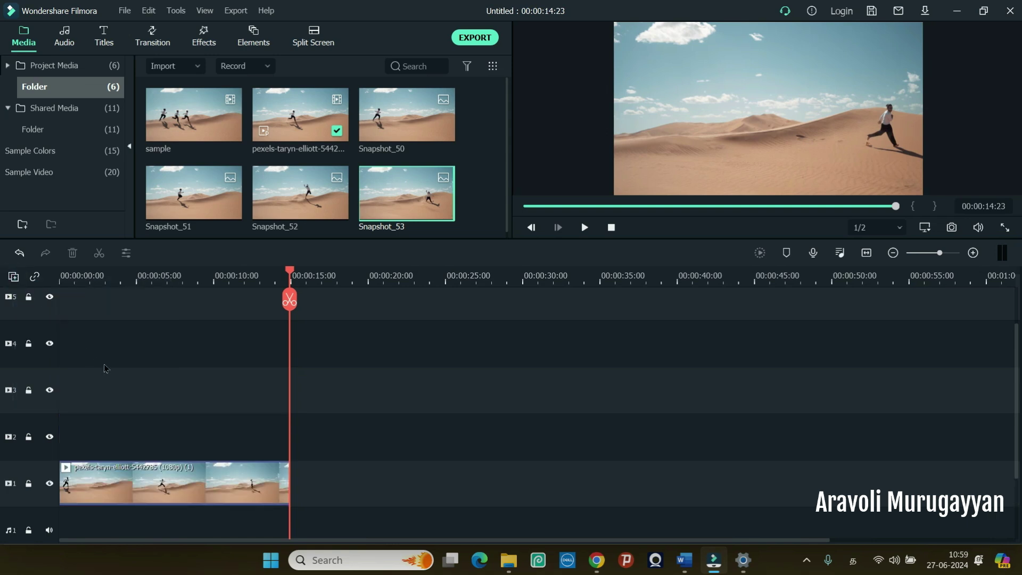
Step: Place Snapshot_50, Snapshot_51, Snapshot_52 and Snapshot_53 on video tracks 5, 4, 3 and 2, each extended to the end of the clip
scroll(105, 368, up, 1)
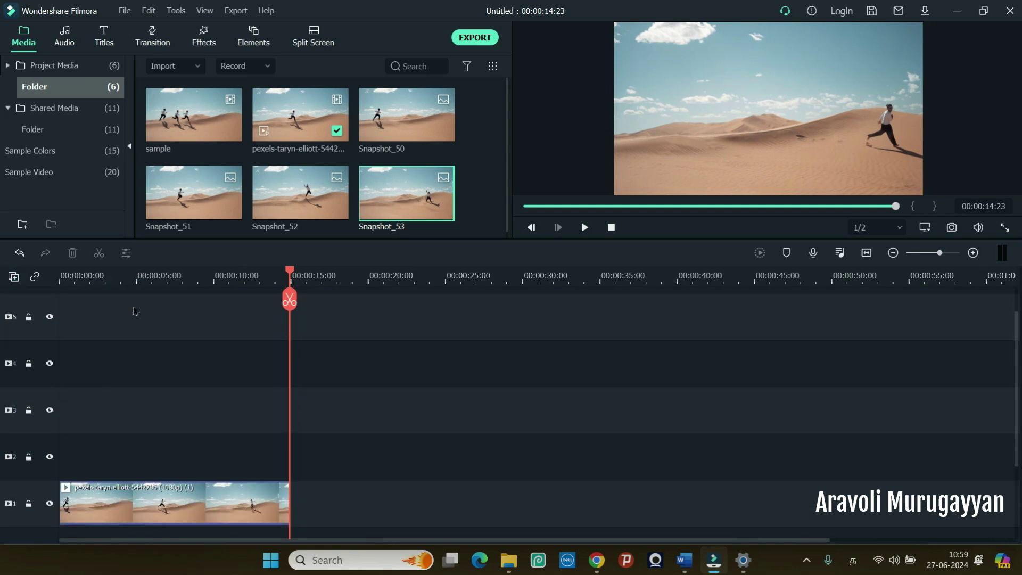
drag(395, 126, 68, 328)
drag(137, 316, 289, 319)
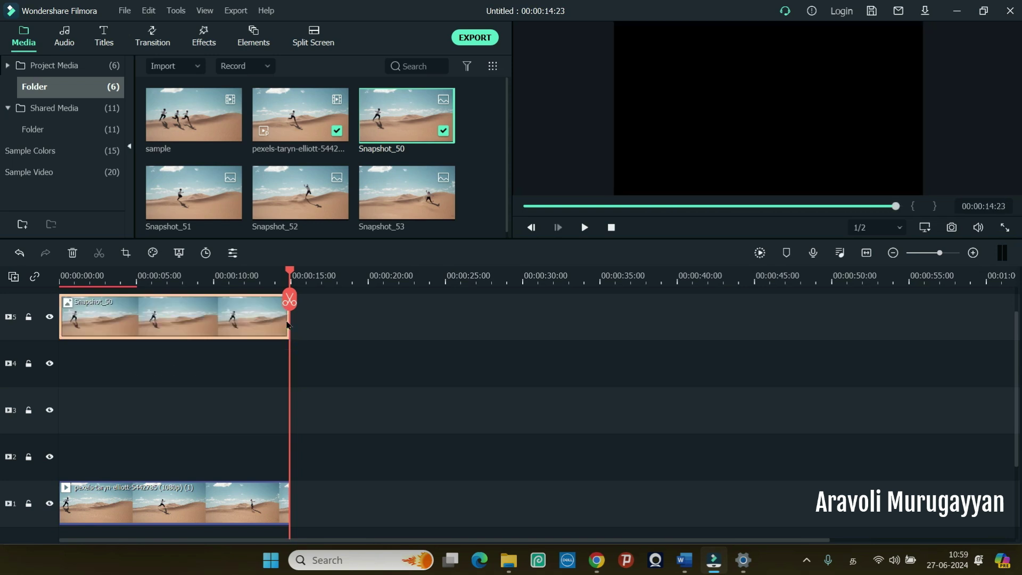
drag(193, 193, 290, 361)
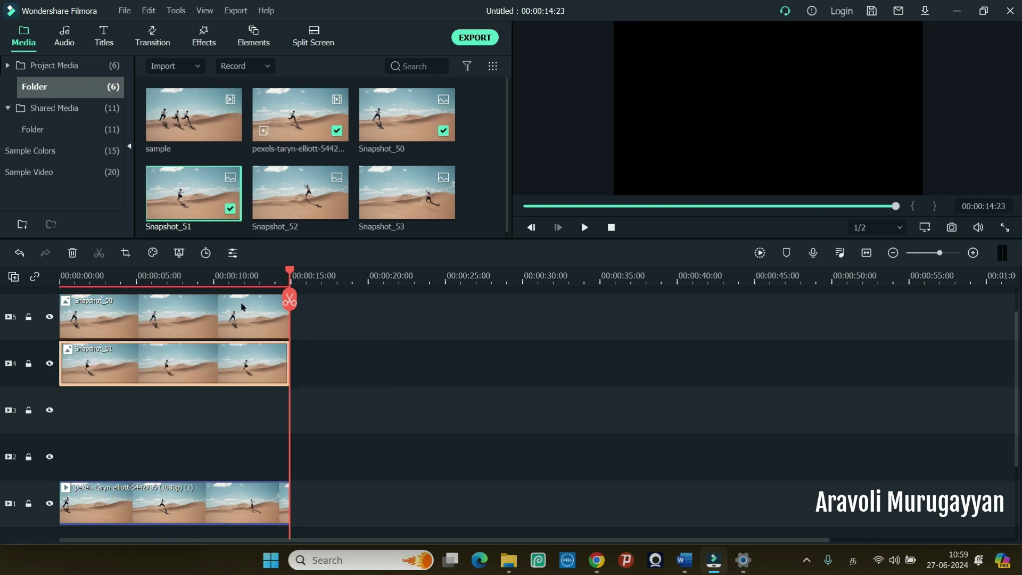
drag(266, 193, 290, 403)
drag(407, 193, 288, 453)
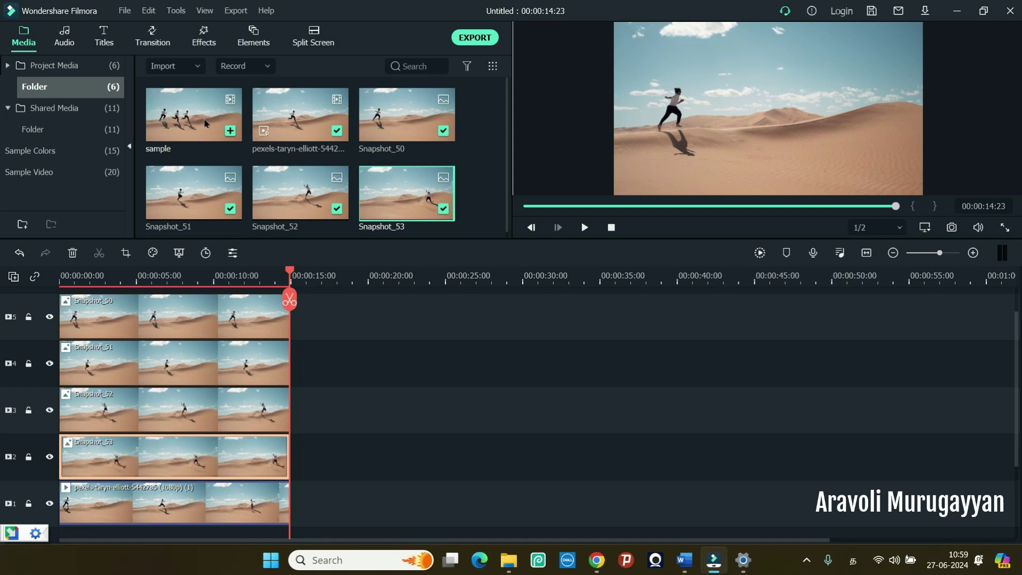
Step: Set the blending mode of Snapshot_50 on video track 5 to Darken
click(163, 316)
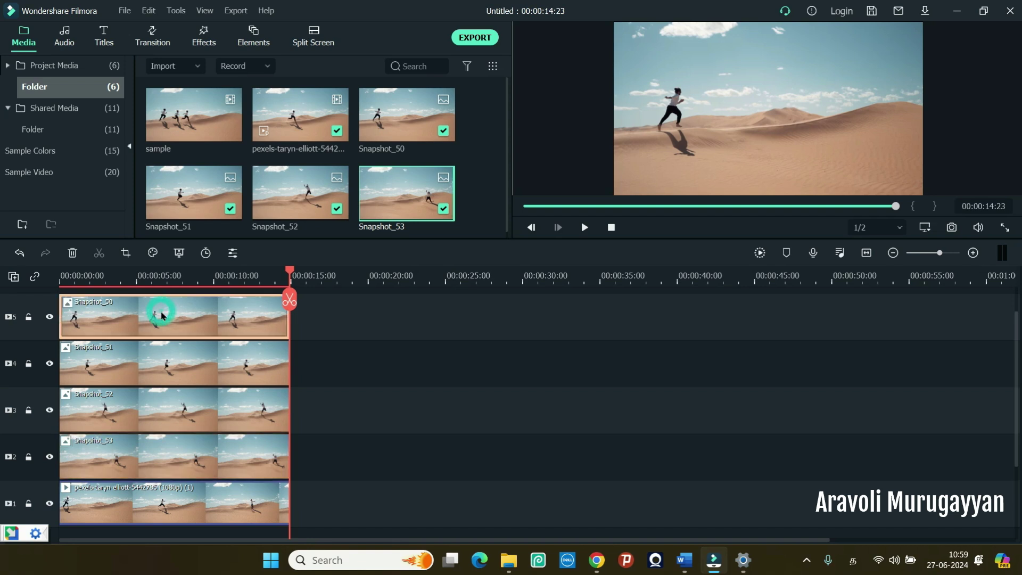
click(233, 253)
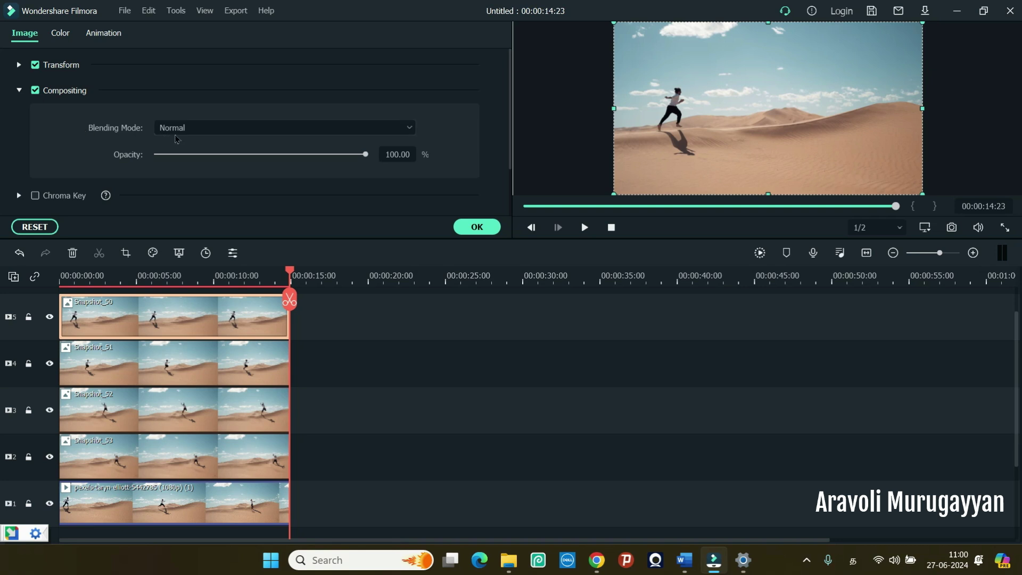
click(241, 130)
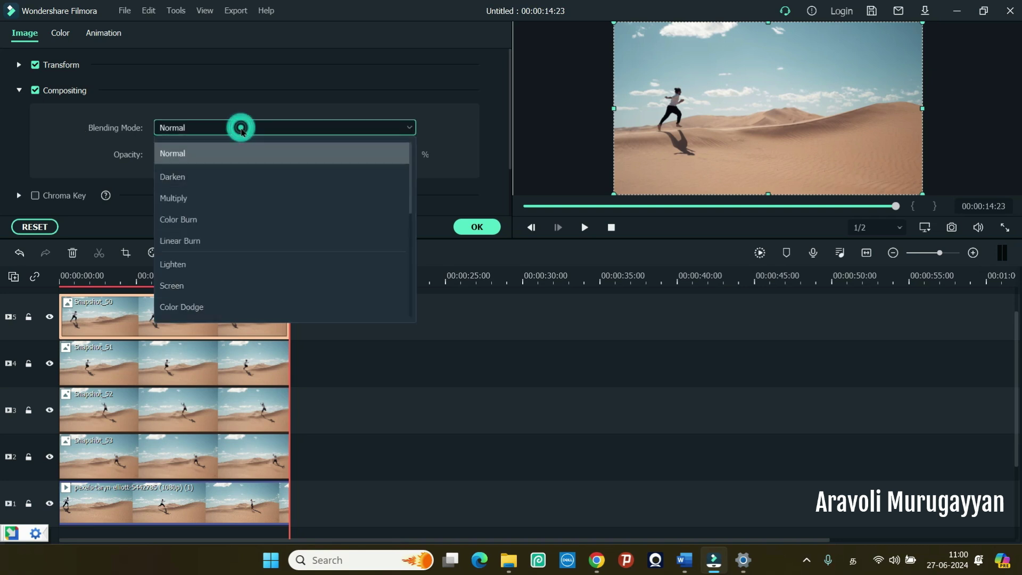
click(190, 175)
click(474, 227)
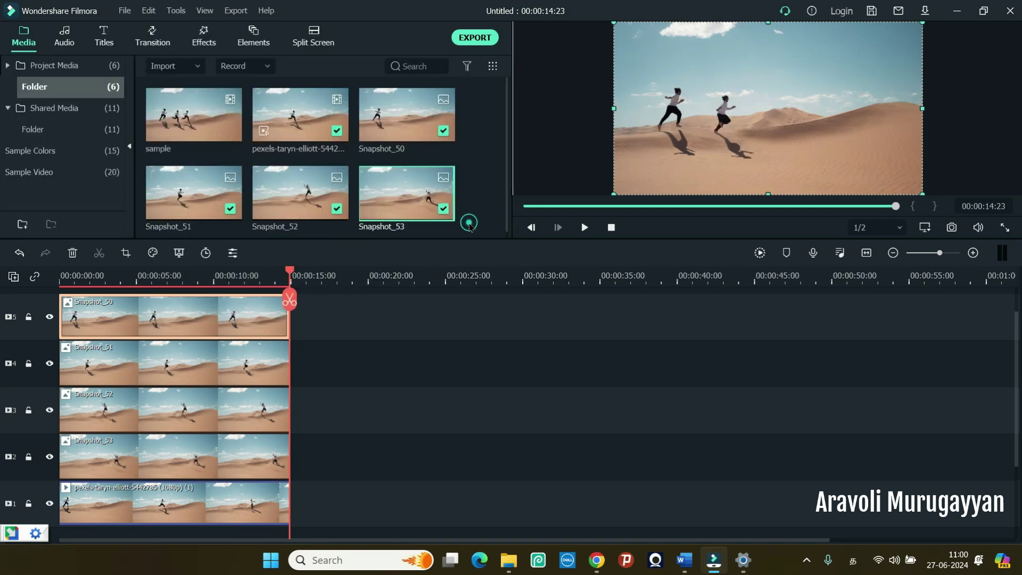
Step: Set the blending mode of Snapshot_51 on video track 4 to Darken
click(180, 361)
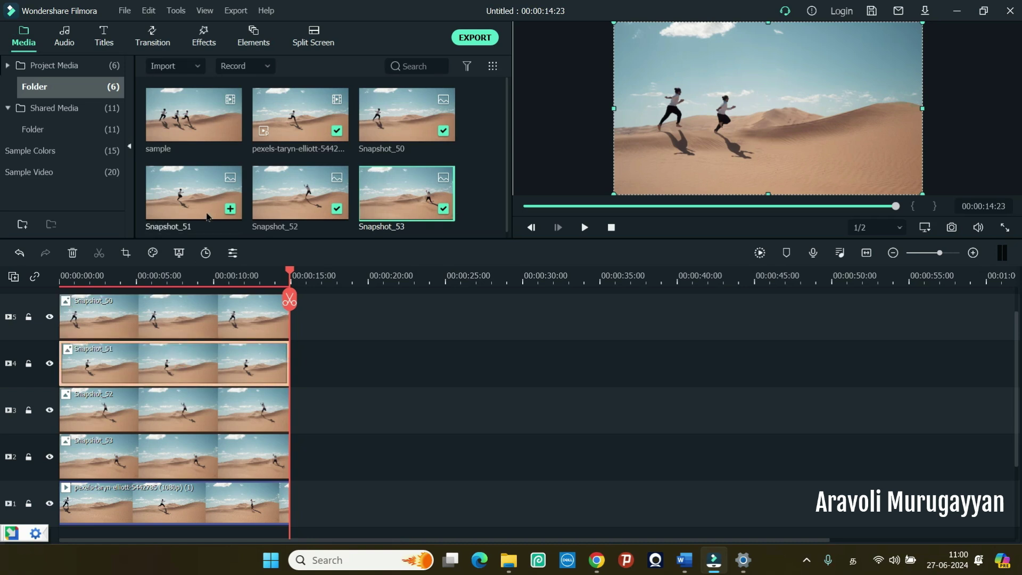
click(230, 253)
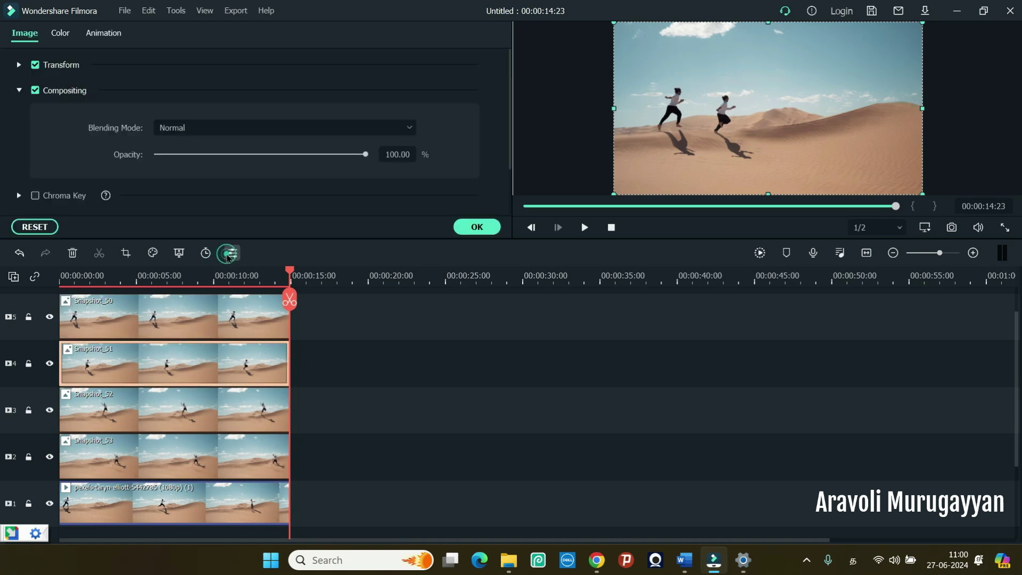
click(180, 129)
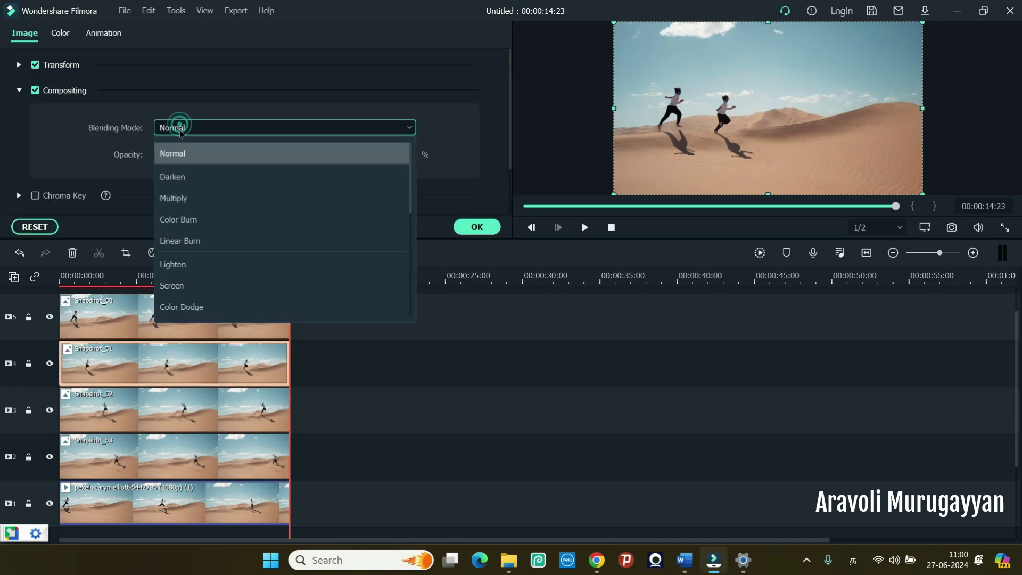
click(179, 175)
click(476, 225)
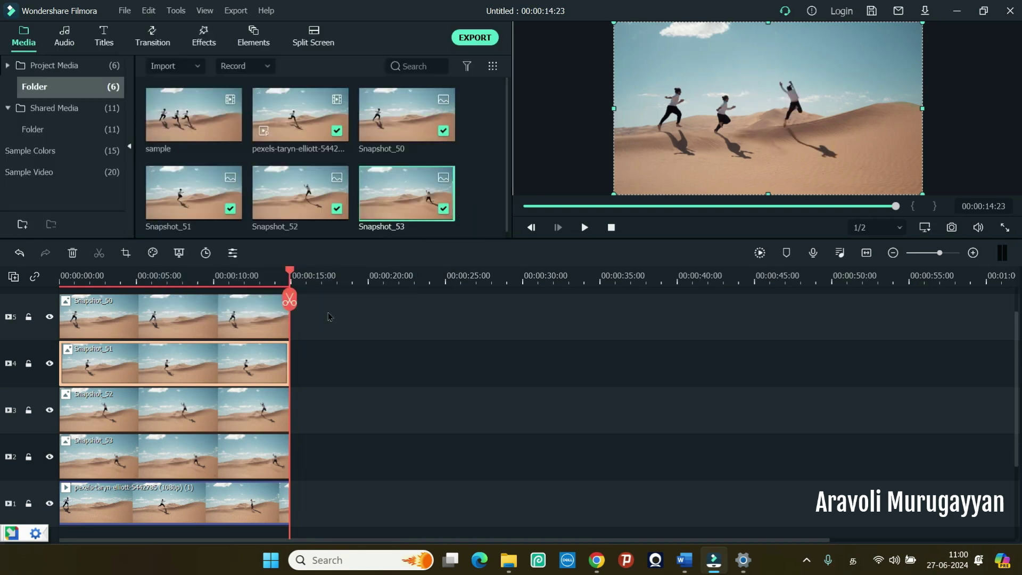
Step: Set the blending mode of Snapshot_52 on video track 3 to Darken
click(197, 410)
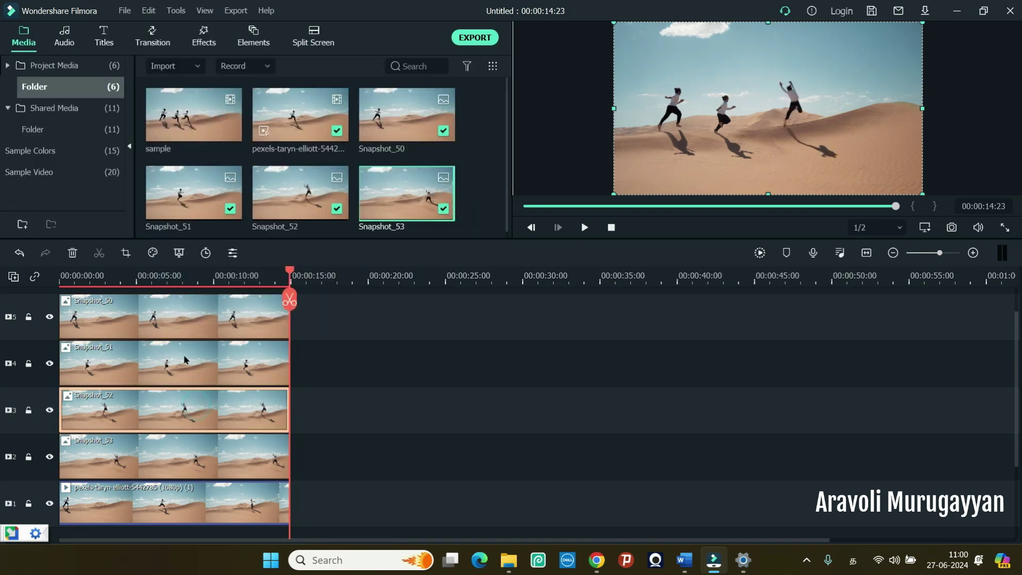
click(233, 252)
click(176, 127)
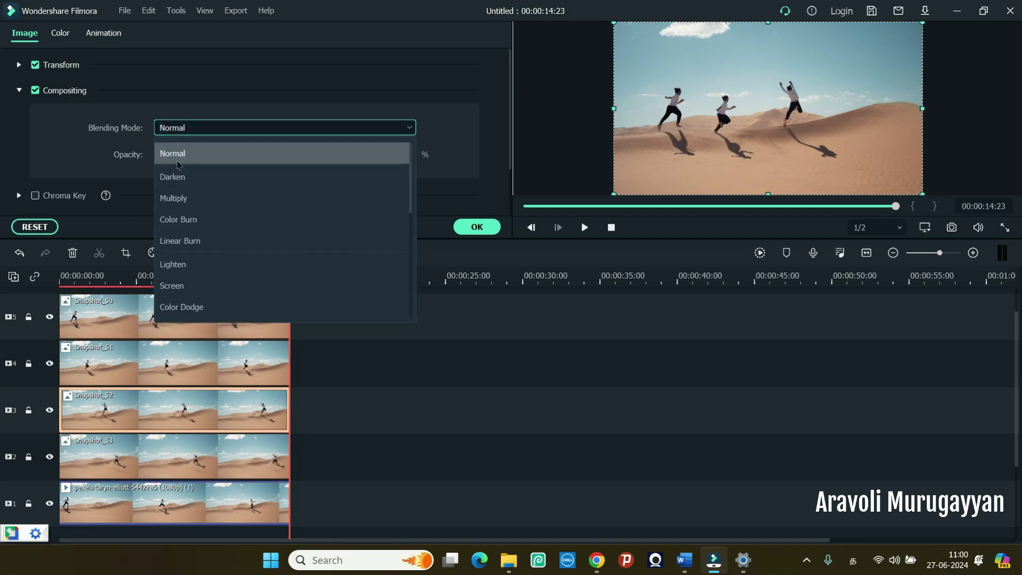
click(178, 177)
click(476, 227)
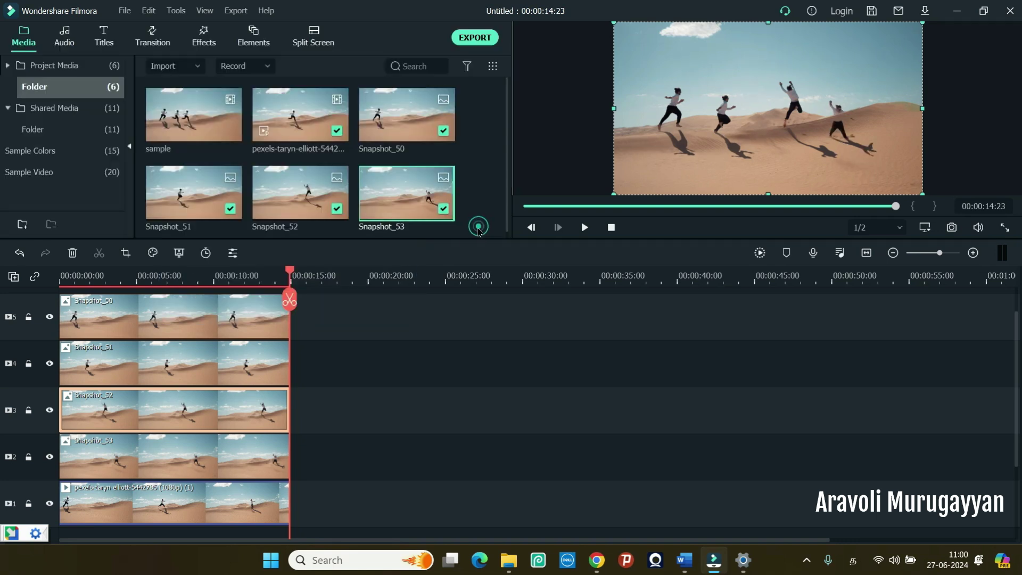
Step: Set the blending mode of Snapshot_53 on video track 2 to Darken and return the playhead to the start of the timeline
click(200, 450)
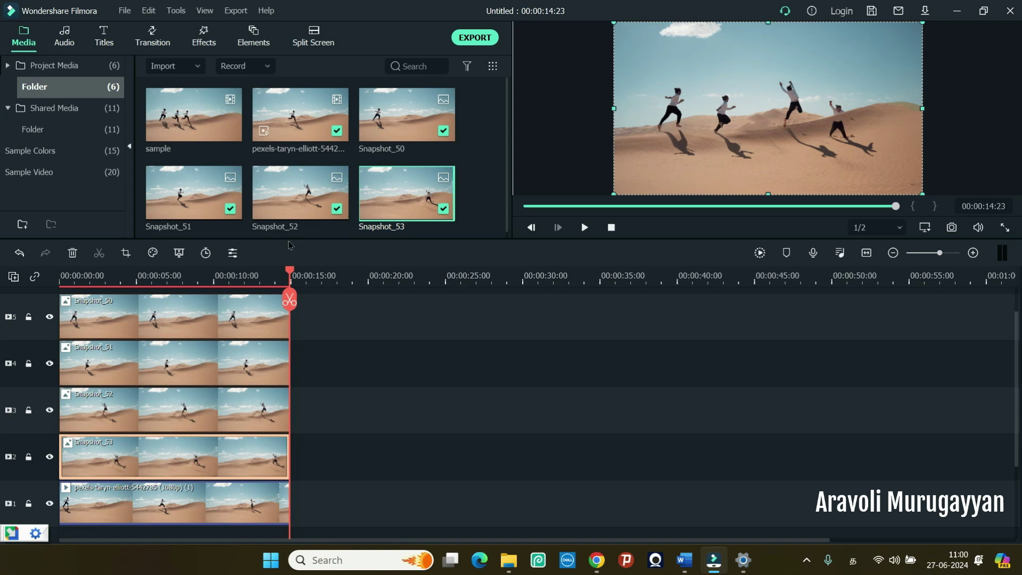
click(233, 253)
click(188, 128)
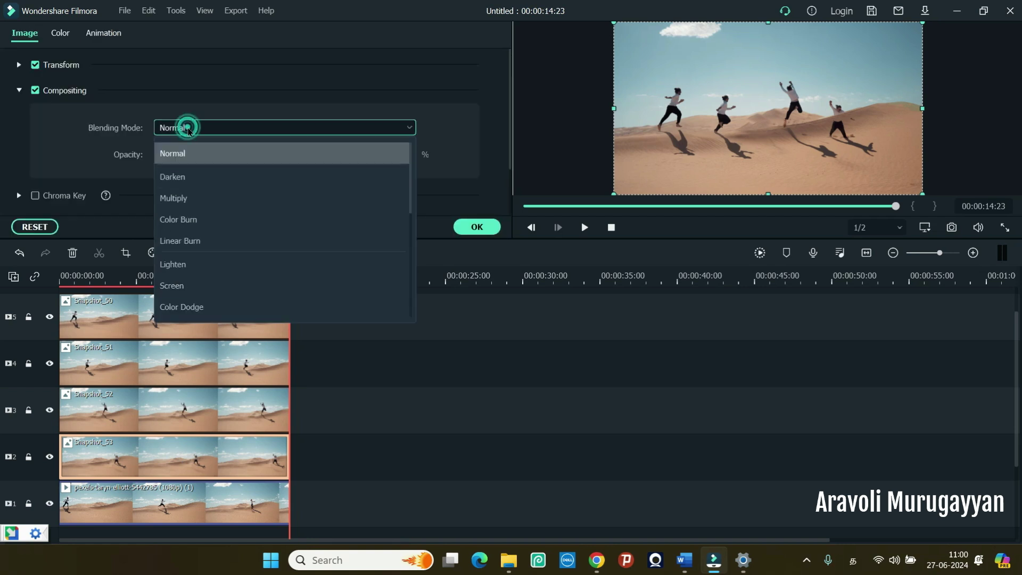
click(181, 176)
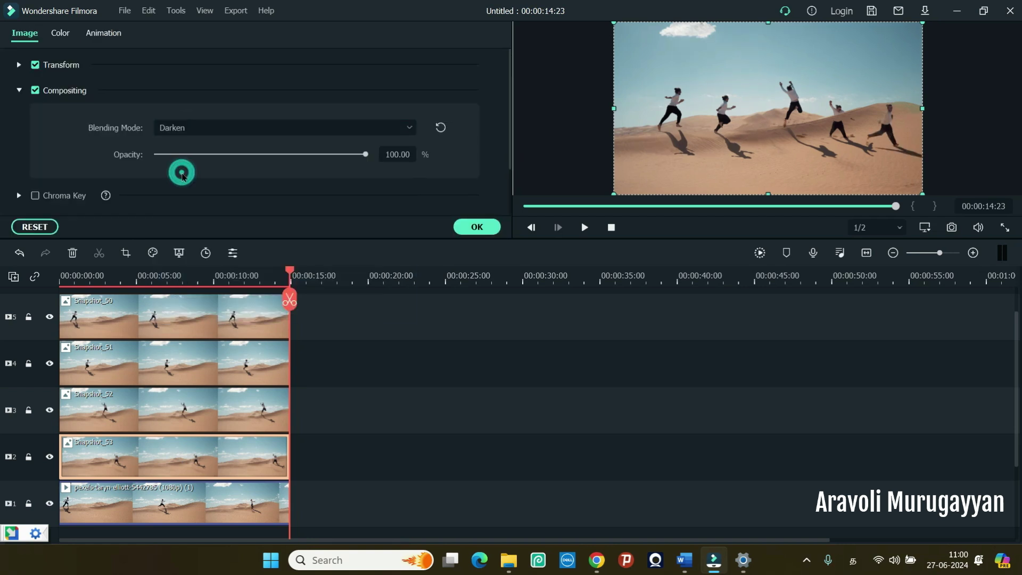
click(477, 227)
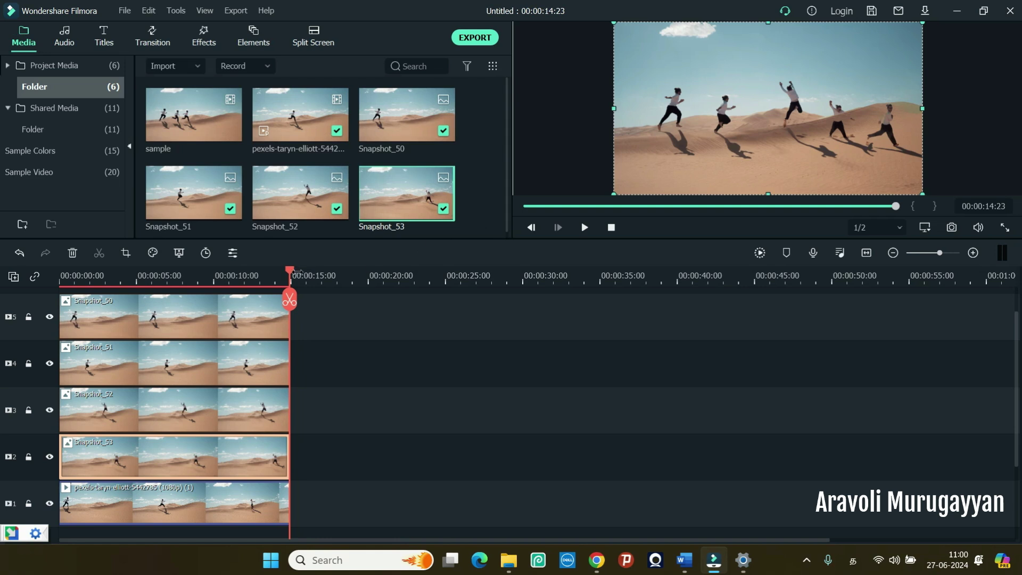
drag(289, 300, 45, 303)
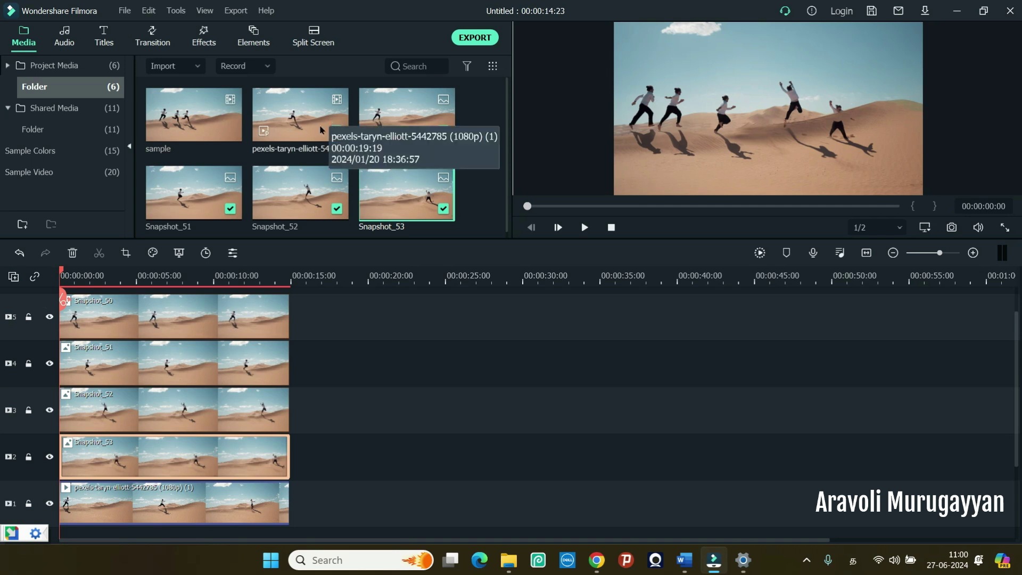
Step: Shift Snapshot_50 on video track 5 so that it starts at 00:00:01:12, where the runner matches its pose
click(584, 228)
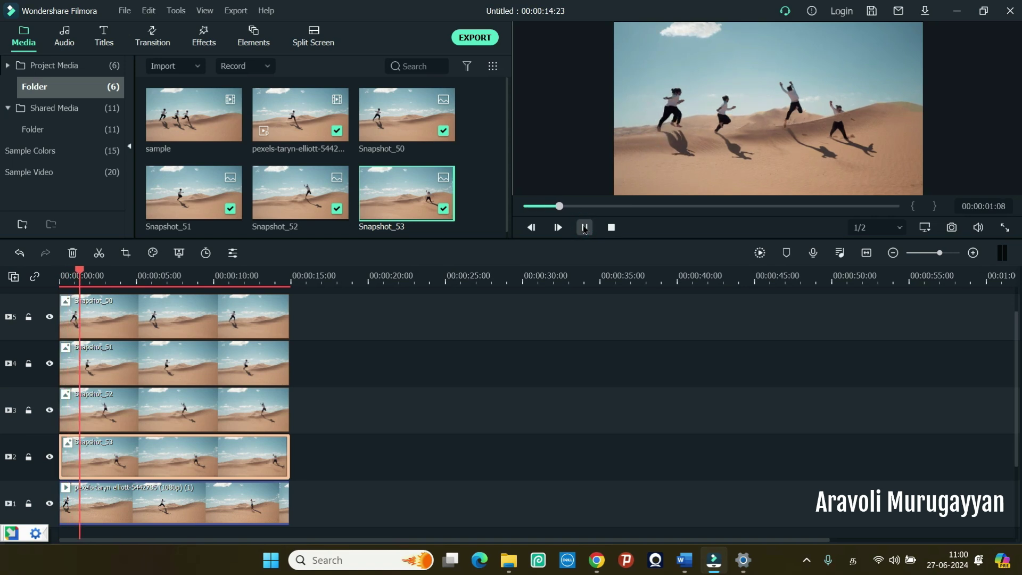
click(584, 228)
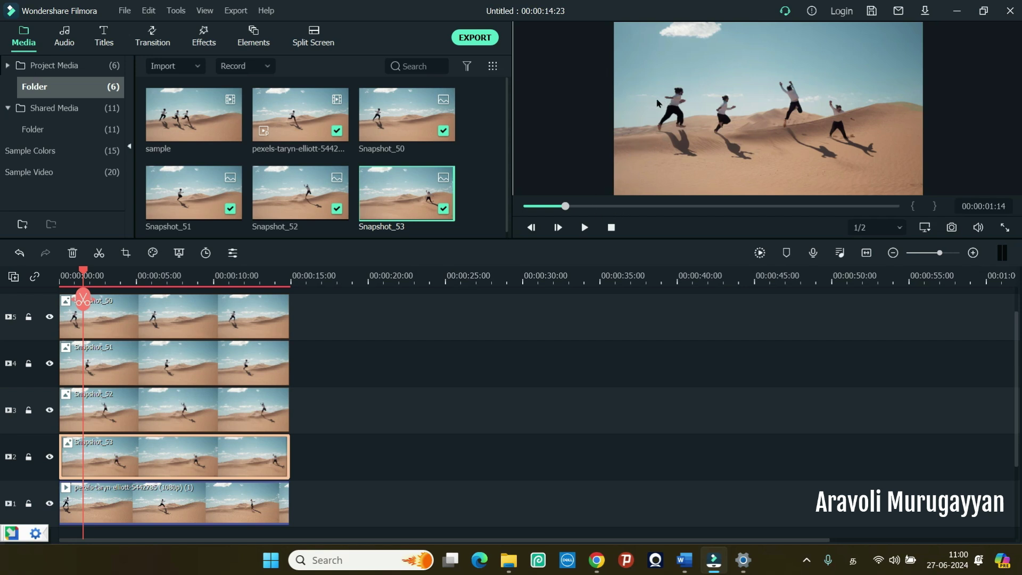
click(533, 228)
click(532, 227)
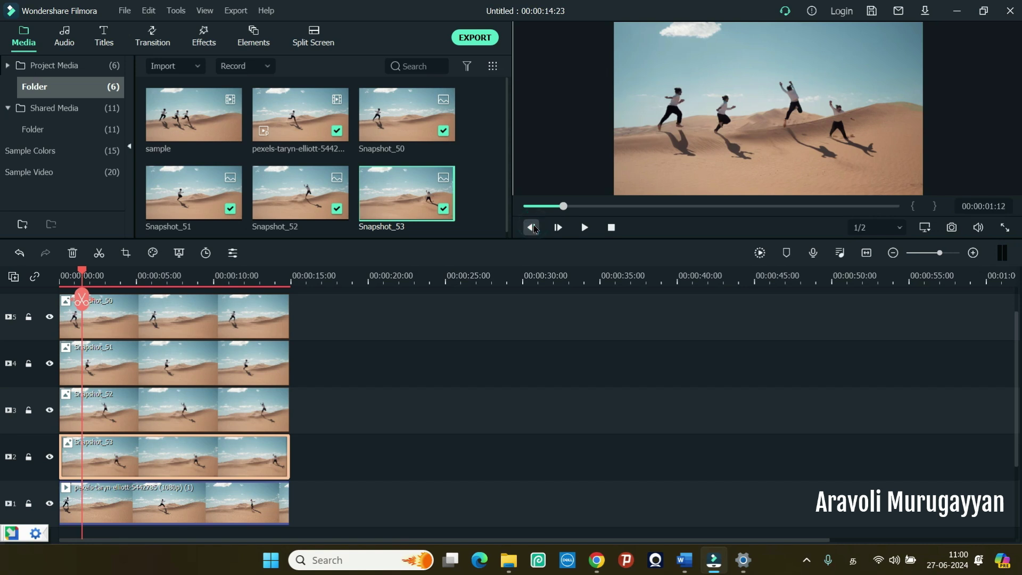
click(100, 321)
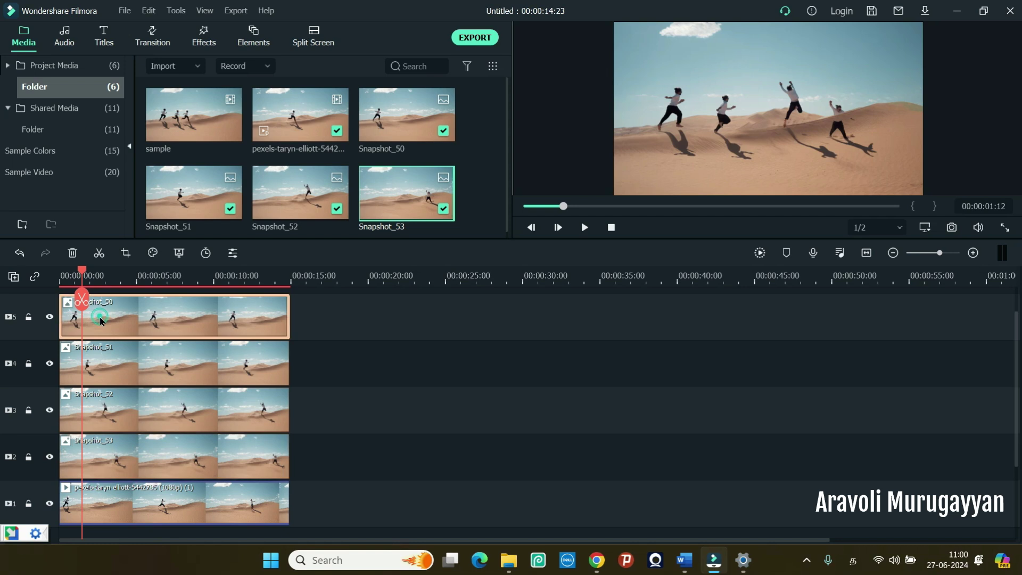
drag(100, 321, 134, 324)
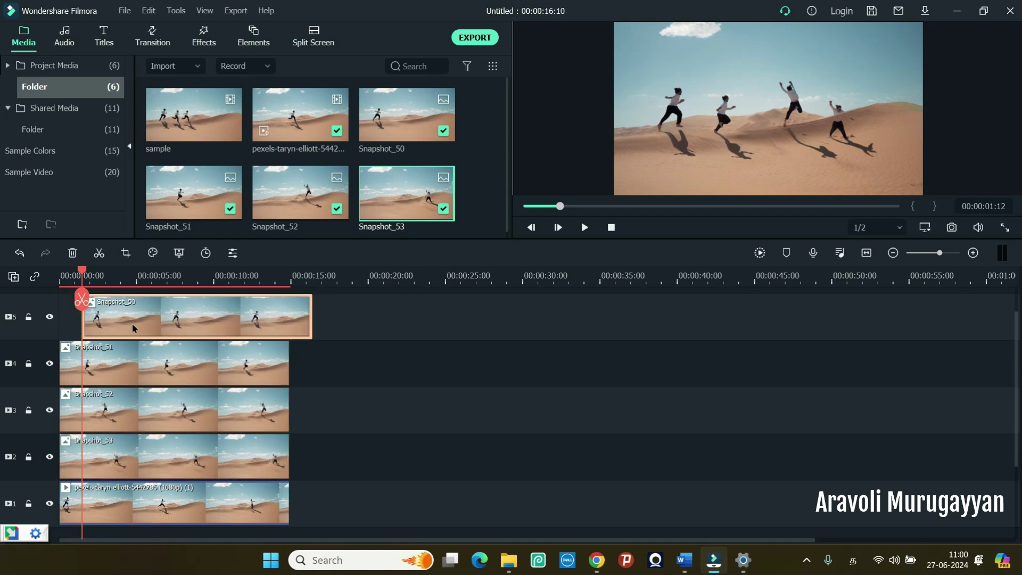
Step: Shift Snapshot_51 on video track 4 so that it starts at 00:00:04:00, where the runner reaches its pose
click(585, 228)
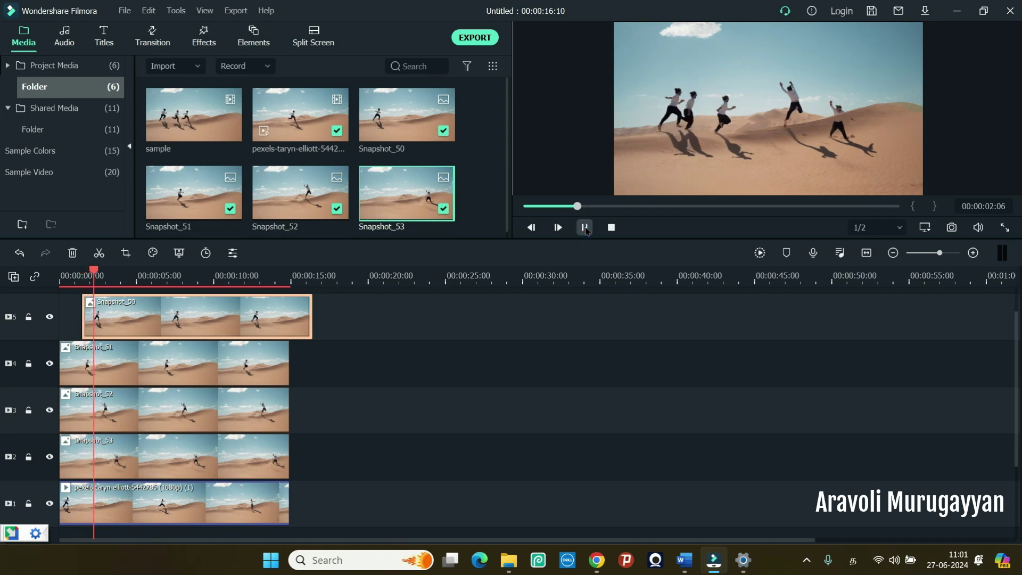
click(584, 228)
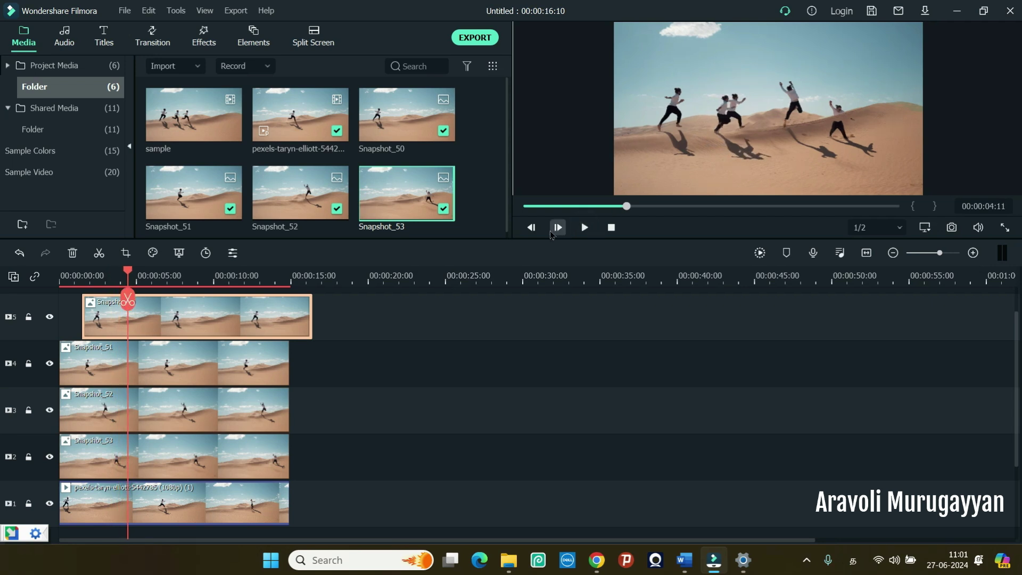
click(535, 232)
click(536, 232)
click(535, 233)
click(535, 233)
click(534, 228)
click(534, 228)
click(533, 228)
click(534, 227)
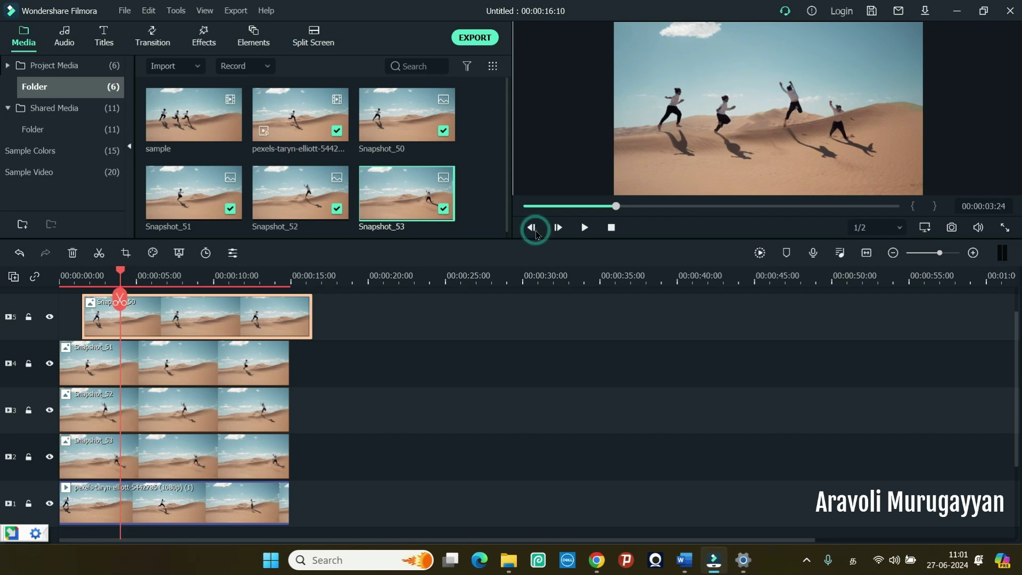
click(558, 227)
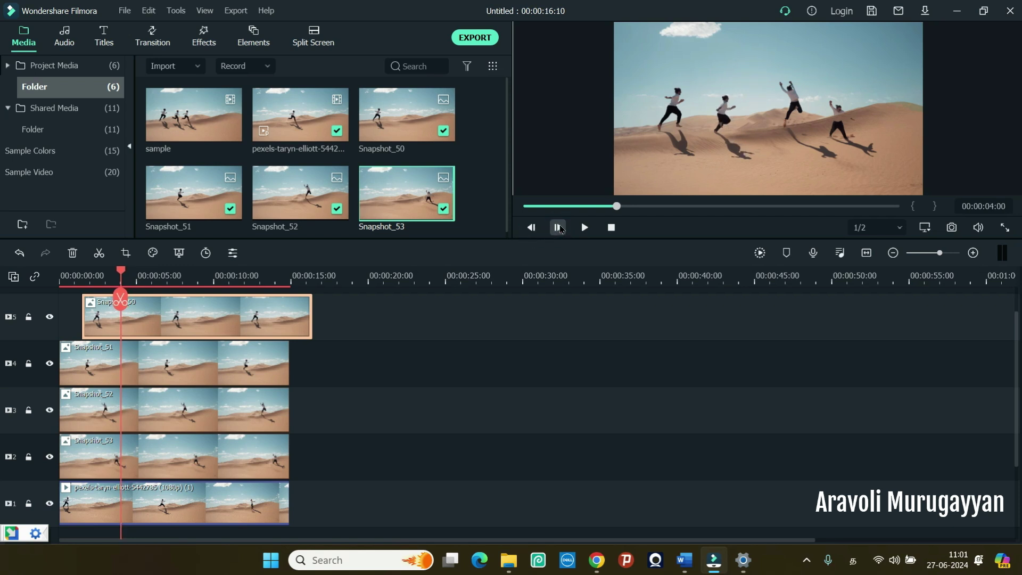
drag(156, 361, 214, 359)
Step: Shift Snapshot_52 on video track 3 so that it starts at 00:00:08:05, where the runner reaches its pose
click(584, 227)
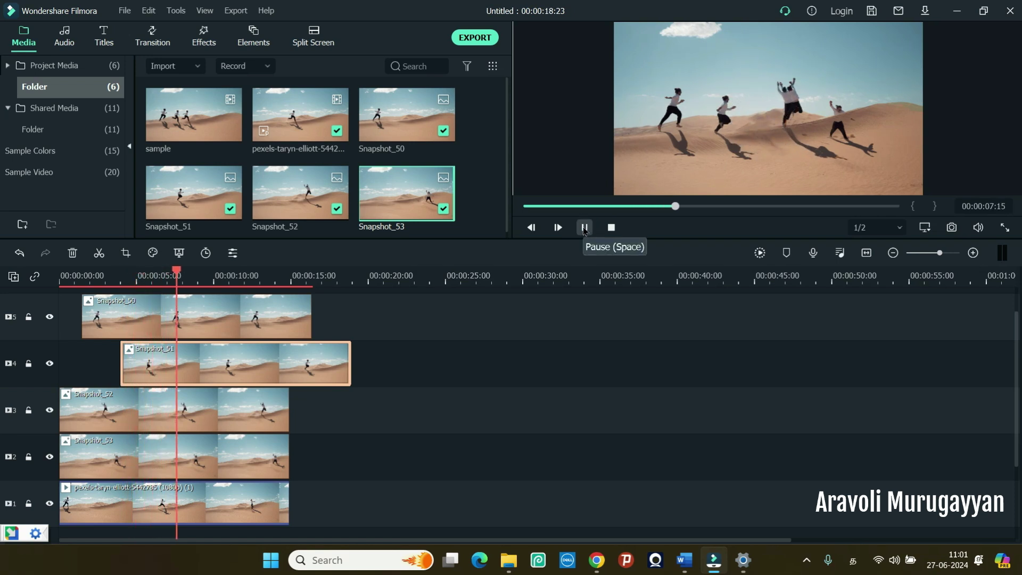
click(584, 228)
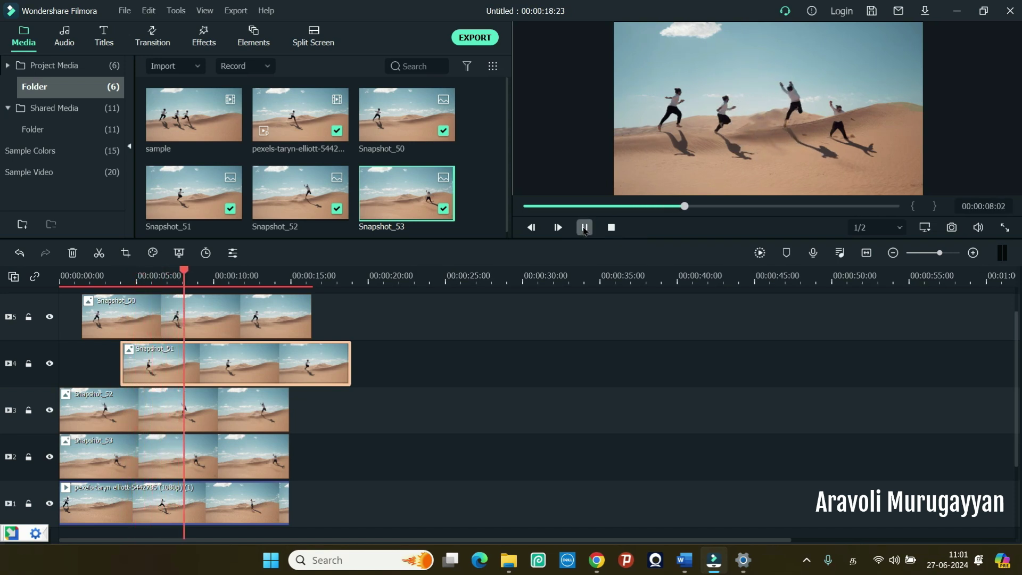
click(532, 232)
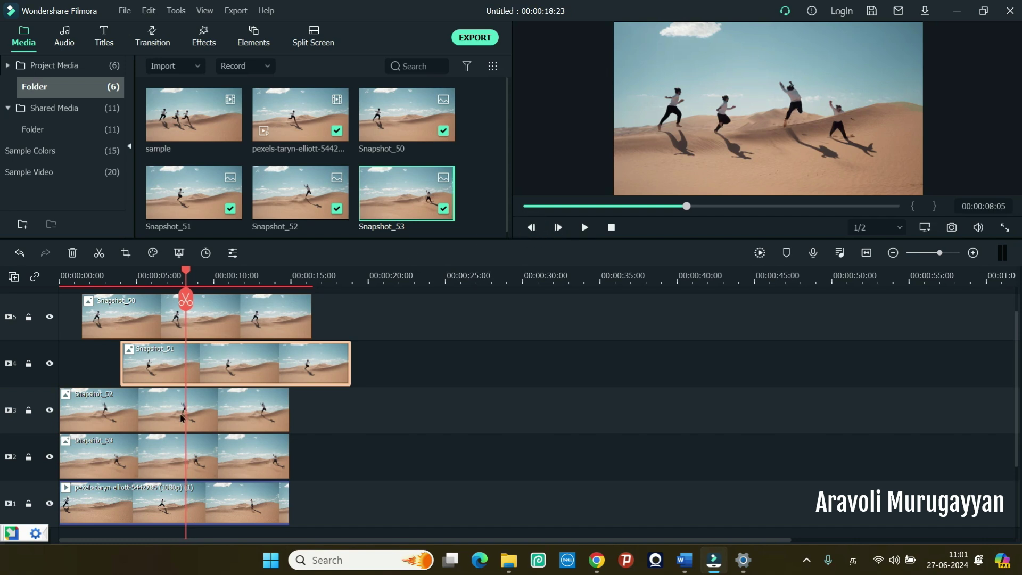
drag(143, 408, 265, 409)
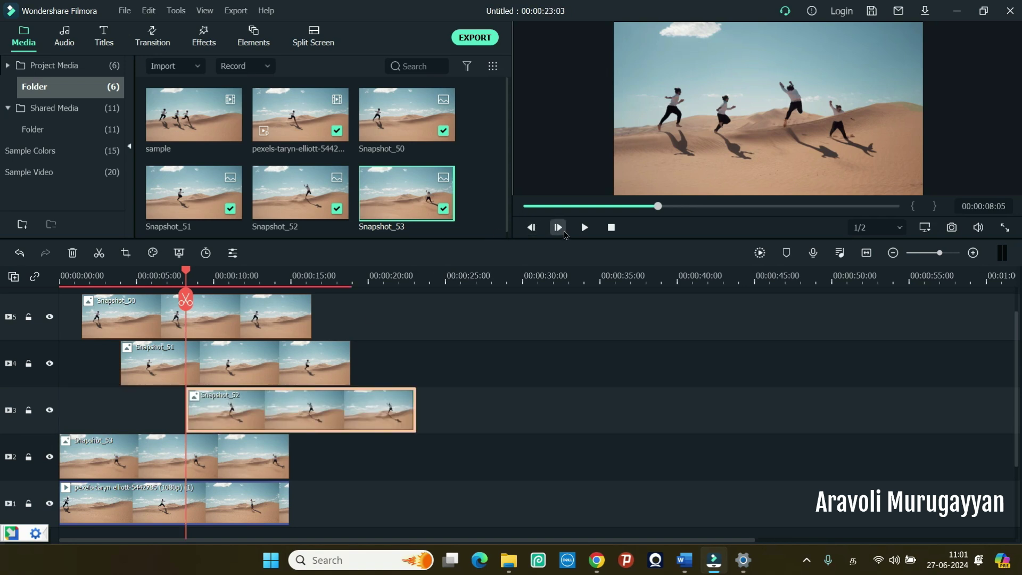
Step: Shift Snapshot_53 on video track 2 so that it starts at 00:00:11:19, where the runner reaches its pose
click(586, 229)
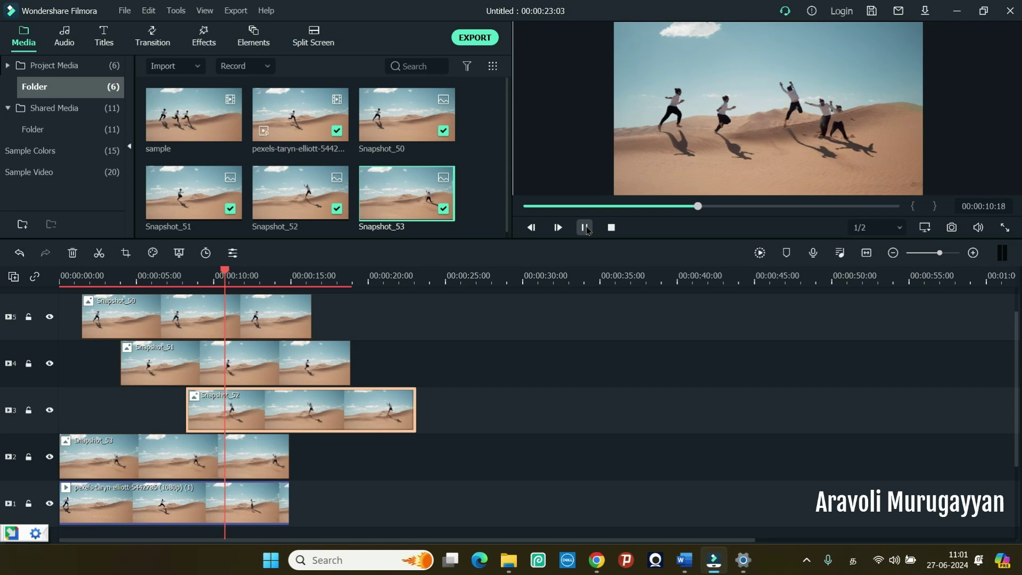
click(586, 229)
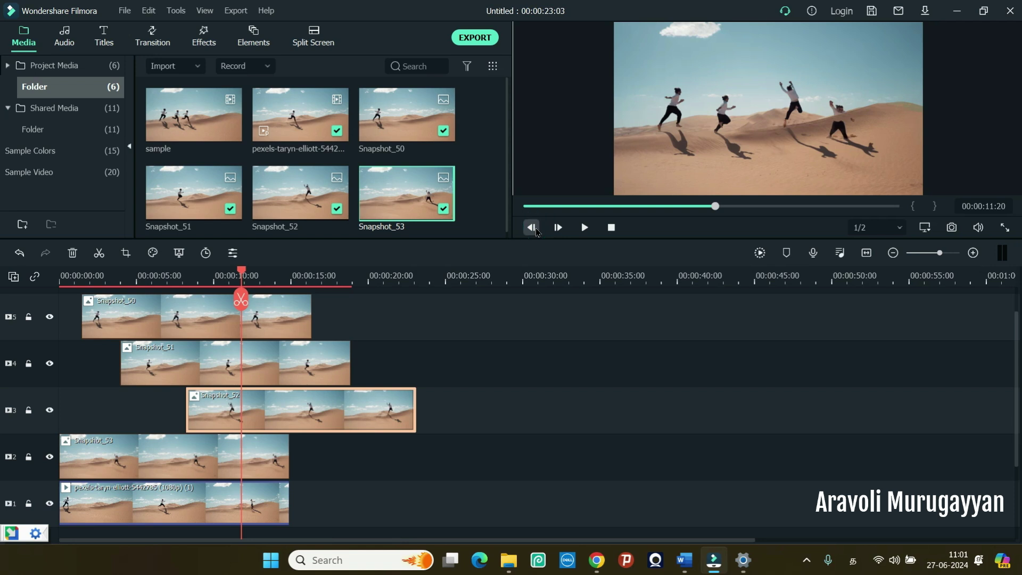
click(533, 227)
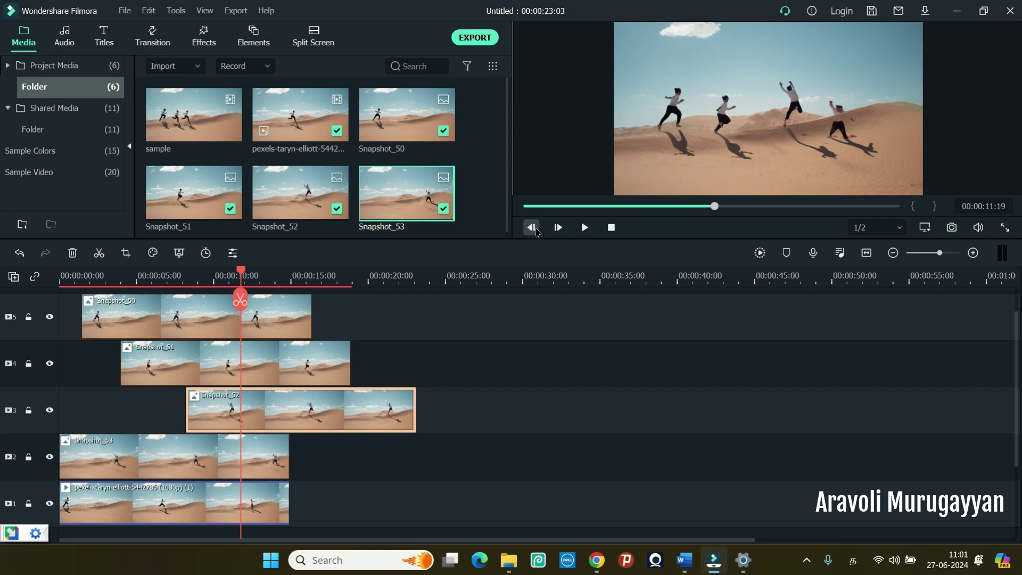
drag(201, 449, 371, 450)
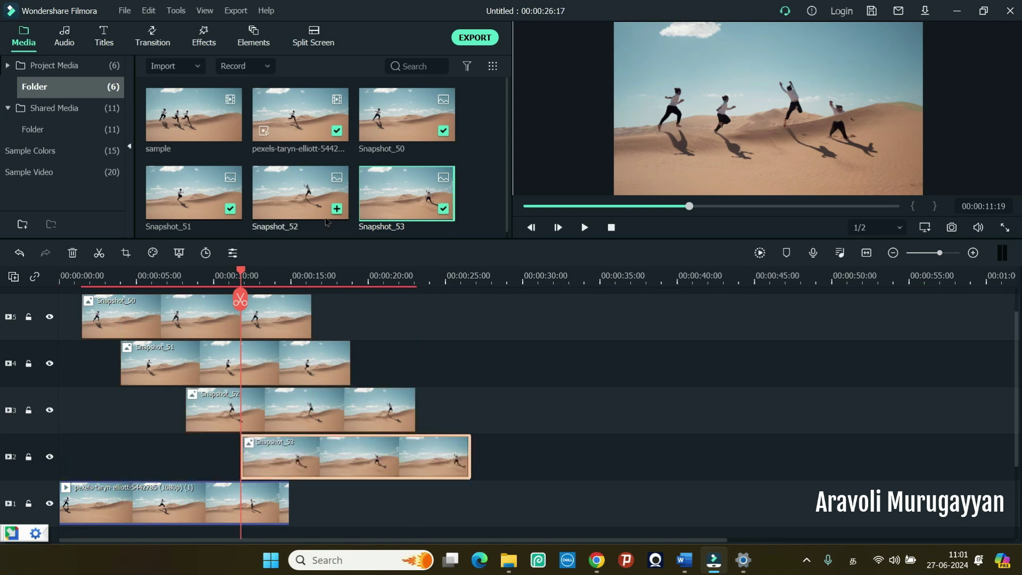
Step: Split Snapshot_53 at 00:00:14:22, the end of the base clip, and delete the part beyond it
drag(242, 274, 291, 286)
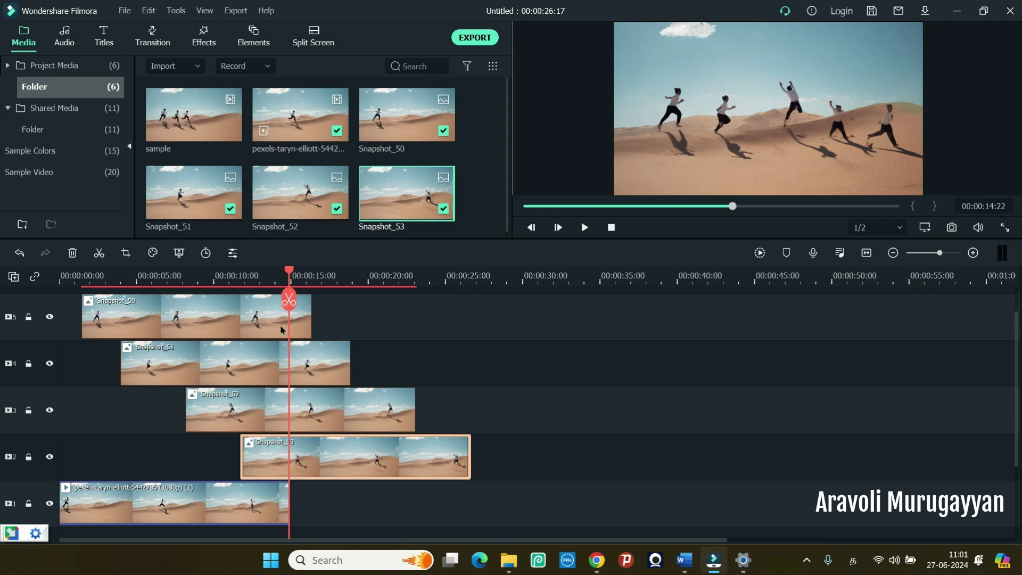
click(288, 301)
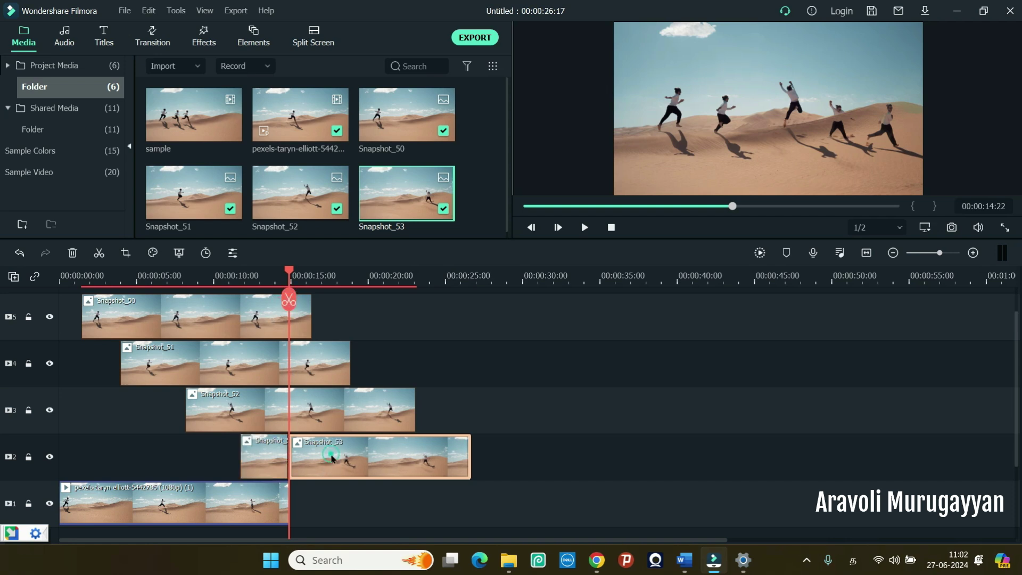
key(Delete)
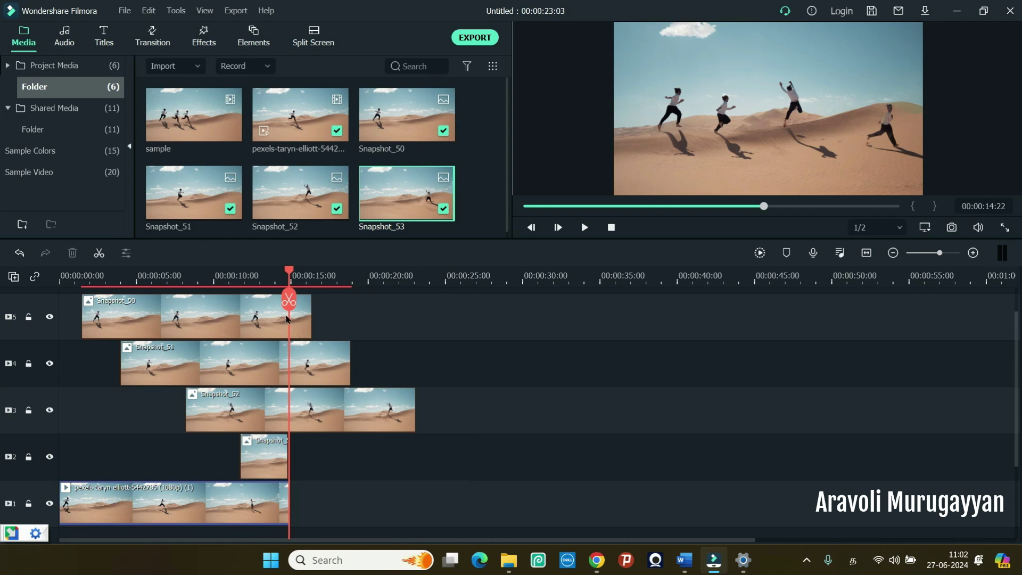
Step: Split Snapshot_50, Snapshot_51 and Snapshot_52 at 00:00:14:22 and delete their parts beyond the base clip's end
click(292, 304)
click(326, 407)
key(Delete)
click(327, 372)
key(Delete)
key(Delete)
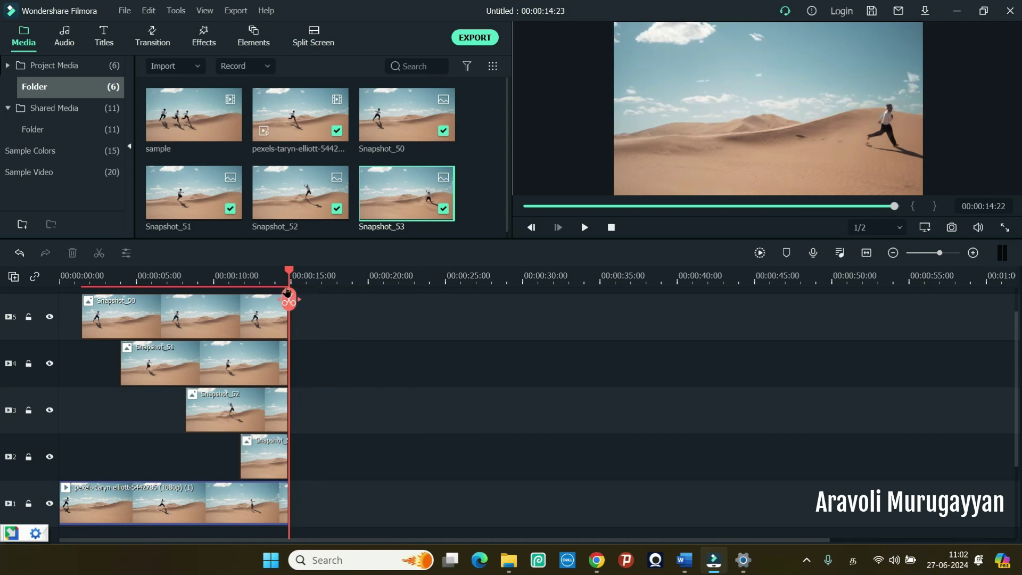
Step: Play the layered sequence from the start and export it as an MP4 file named one
click(614, 227)
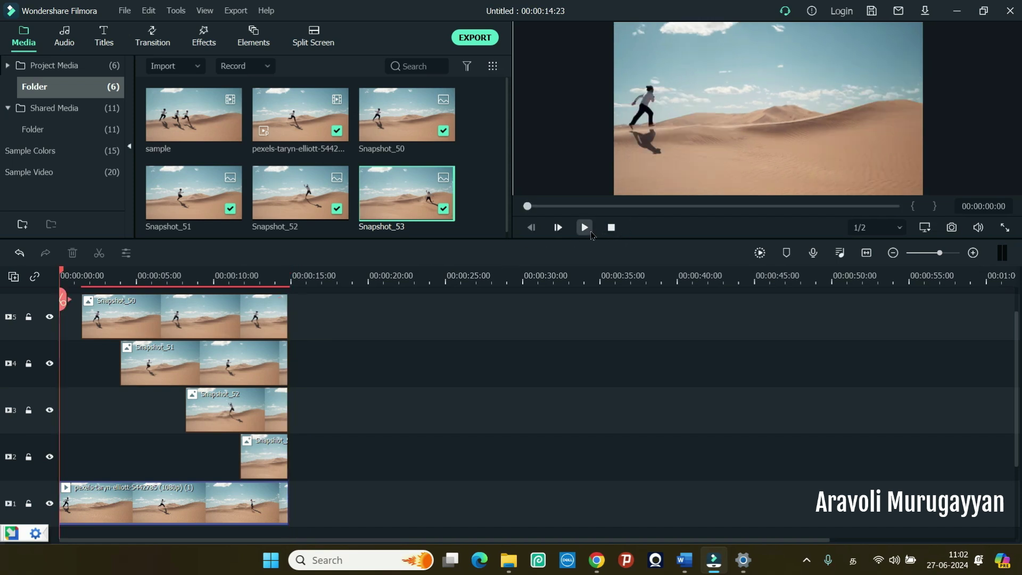
click(585, 229)
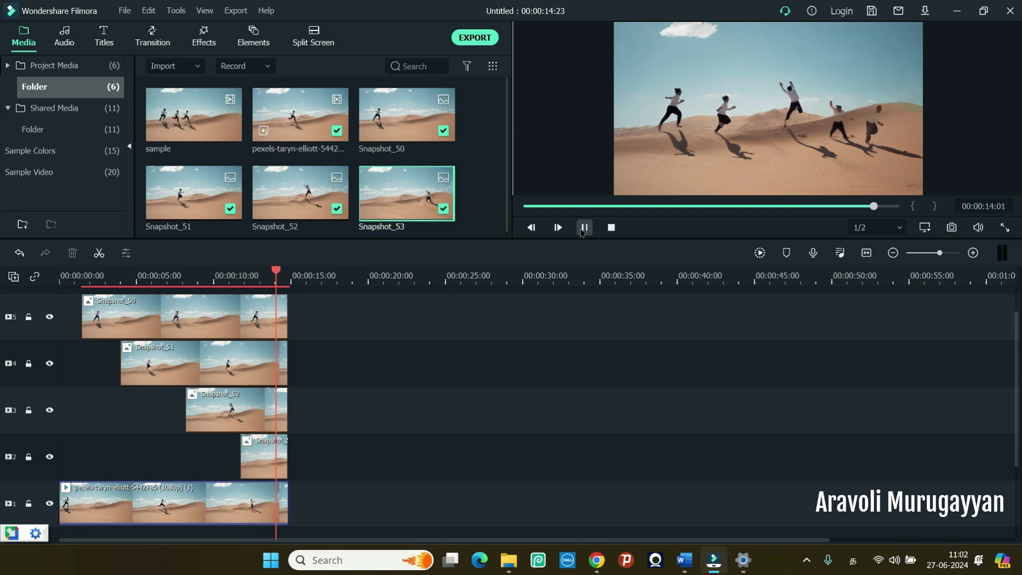
click(467, 37)
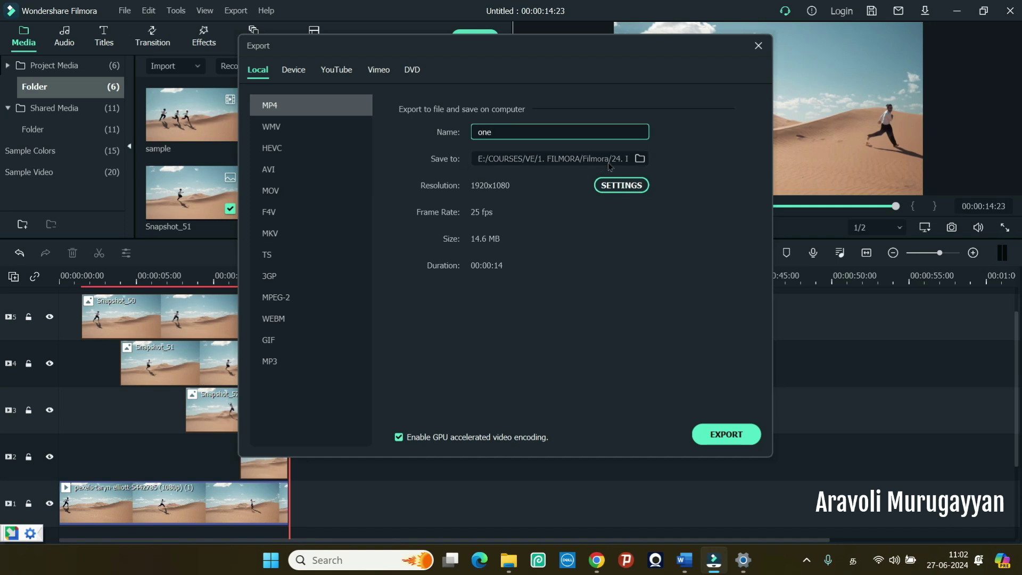
click(727, 440)
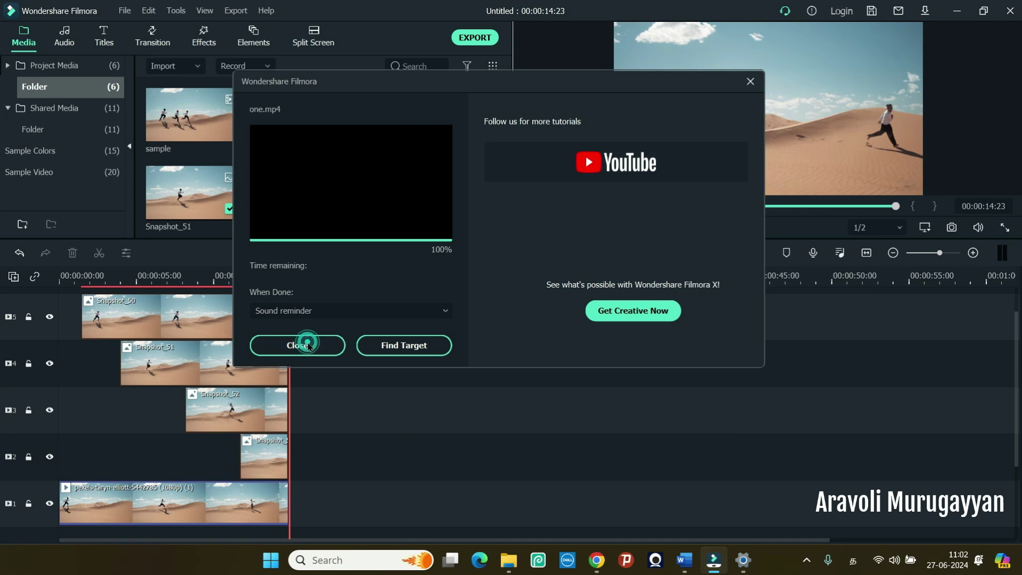
click(297, 345)
Step: Delete all clips from the project media folder and the timeline, and remove the empty tracks
click(196, 113)
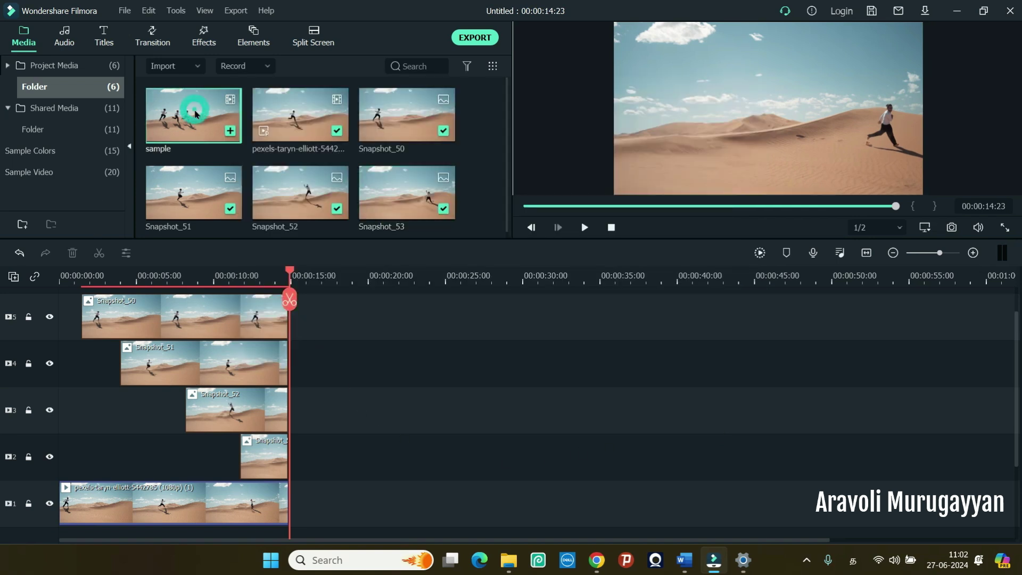
shift+click(384, 199)
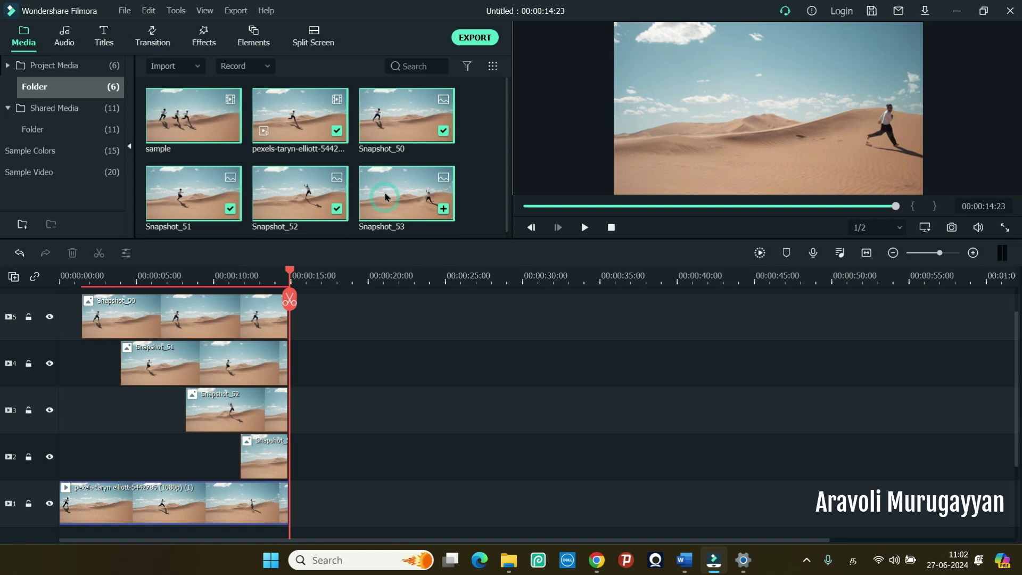
key(Delete)
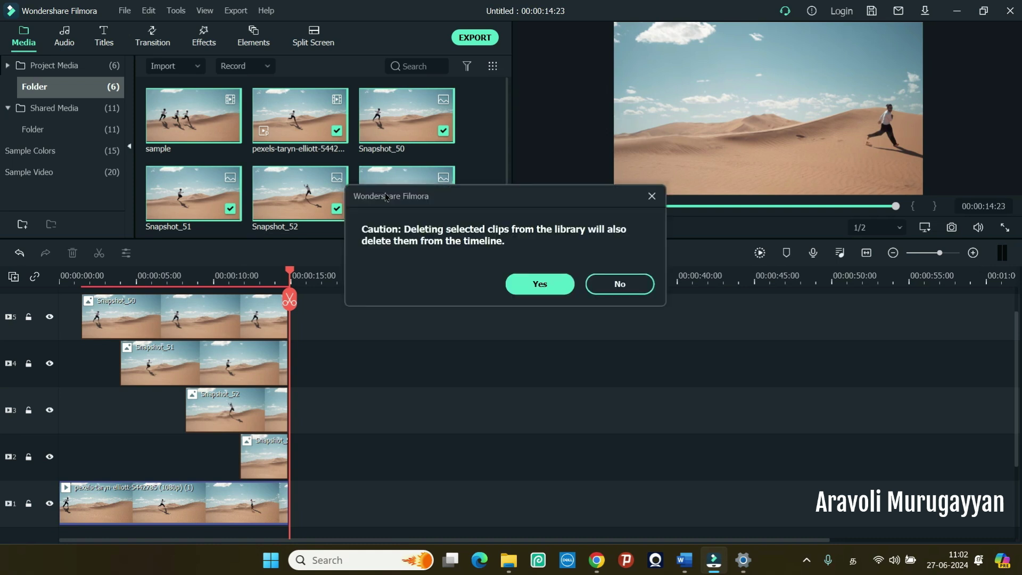
click(526, 282)
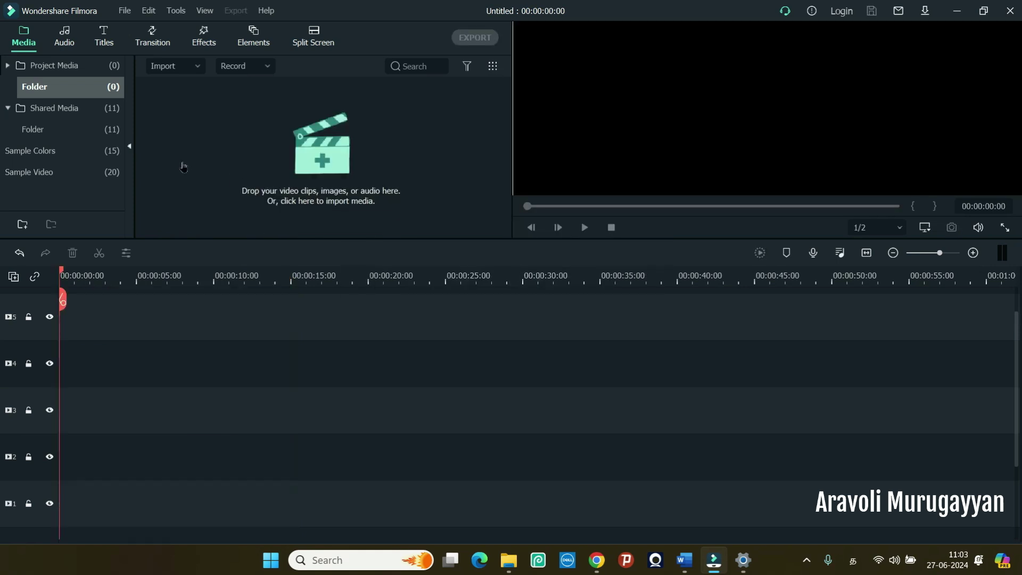
click(13, 276)
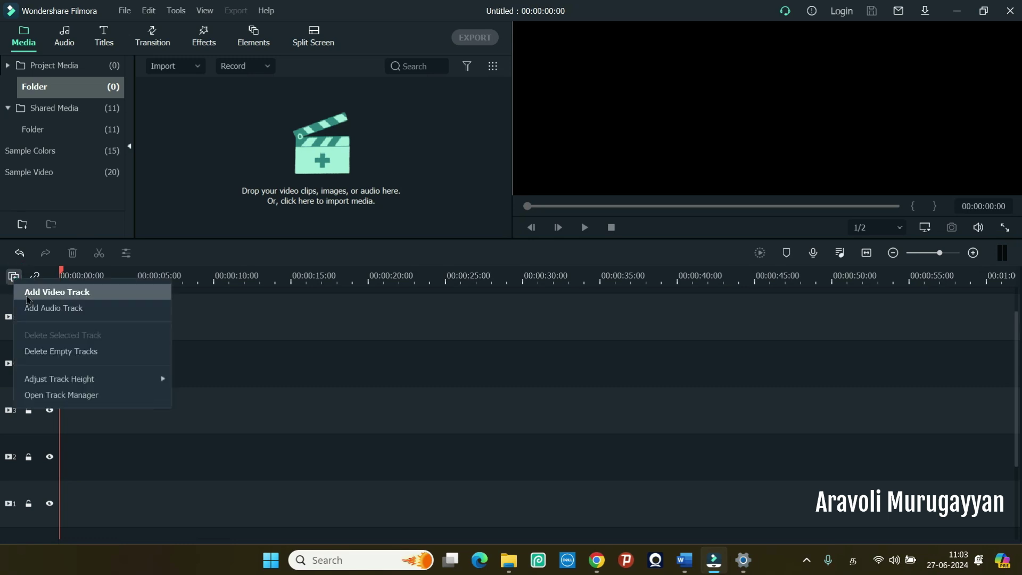
click(48, 353)
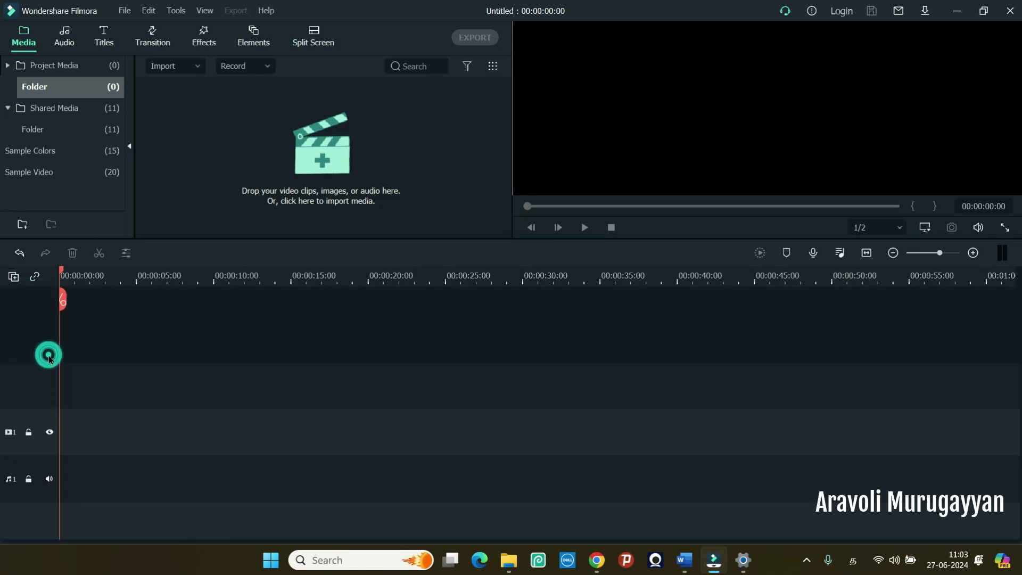
Step: Import the exported video one and place it at the start of video track 1
click(329, 155)
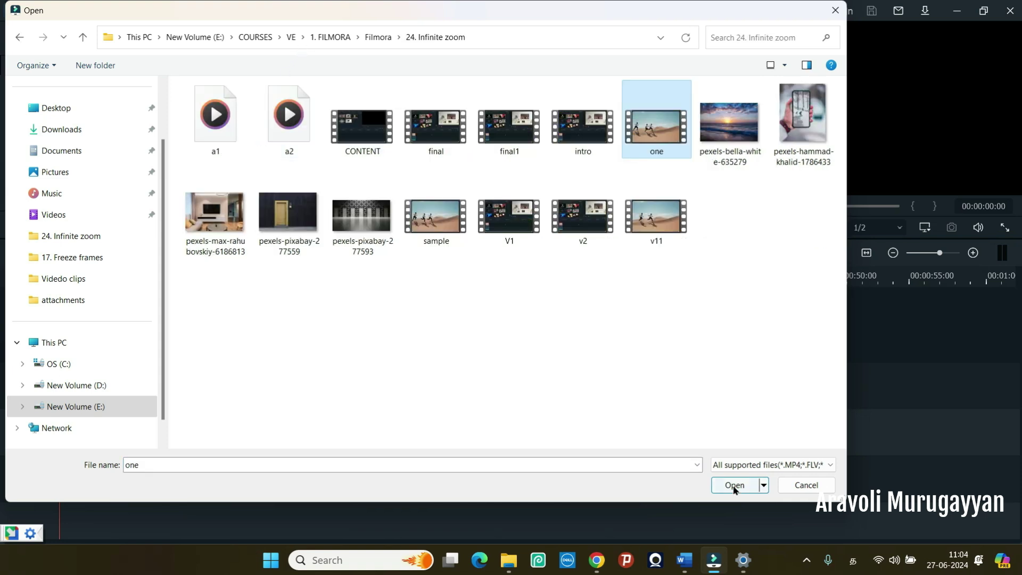
click(730, 485)
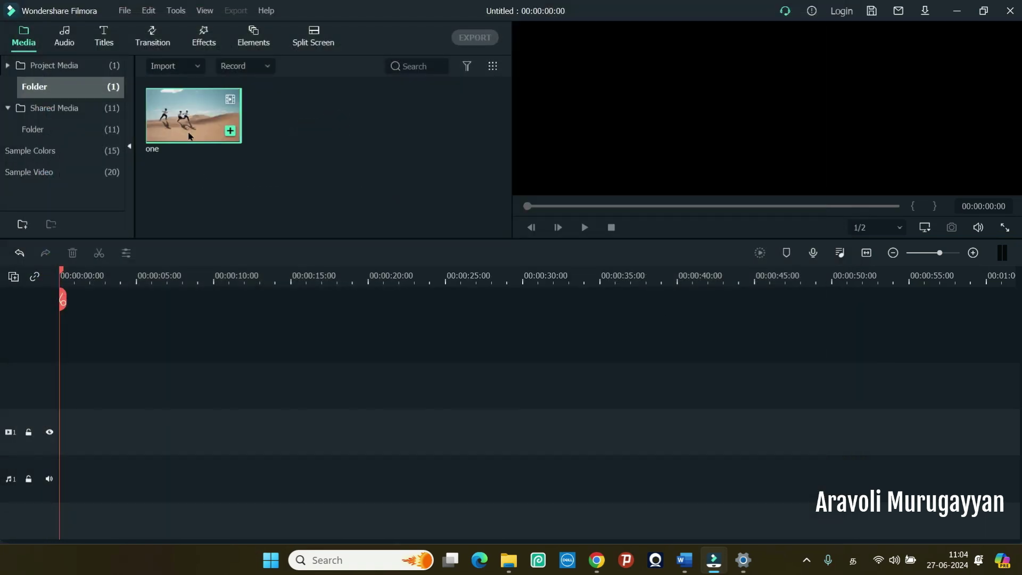
drag(122, 299, 62, 420)
Step: Play the clip one to its end at 00:00:14:23 and paste a copy directly after it on video track 1
click(584, 228)
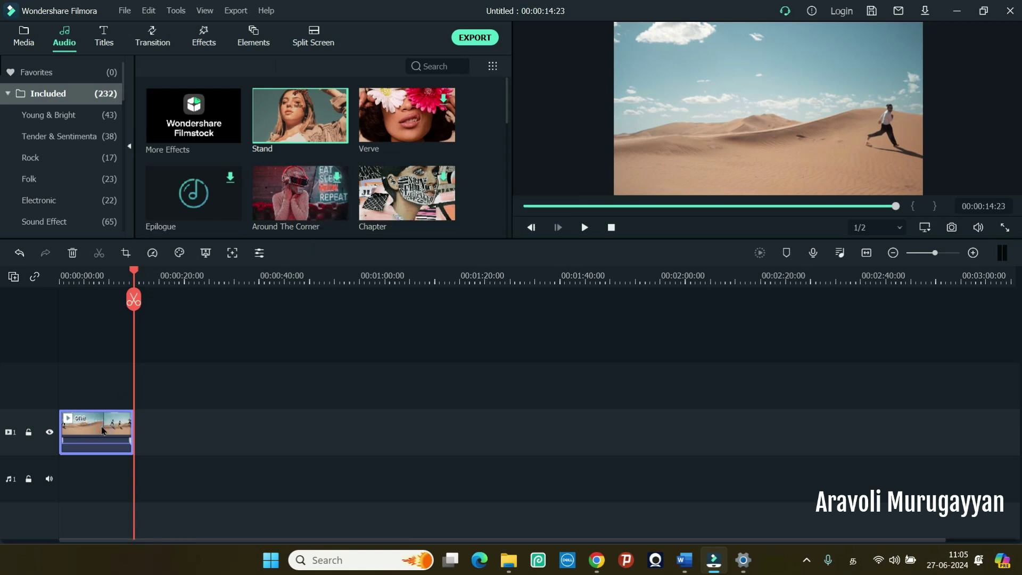
key(ctrl+v)
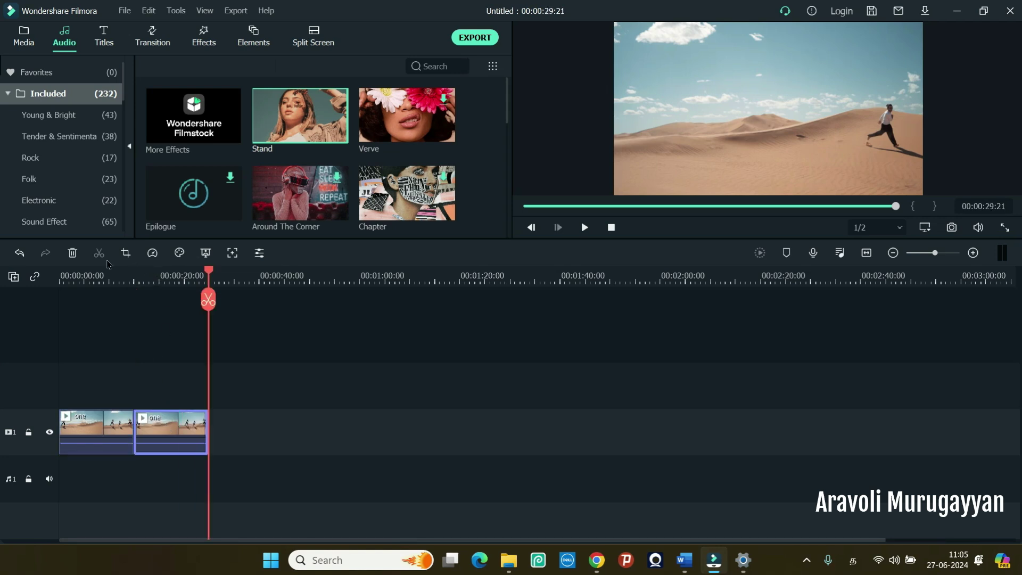
Step: Reverse the second clip on video track 1, creating a proxy file for it, and play the timeline from the start
click(166, 377)
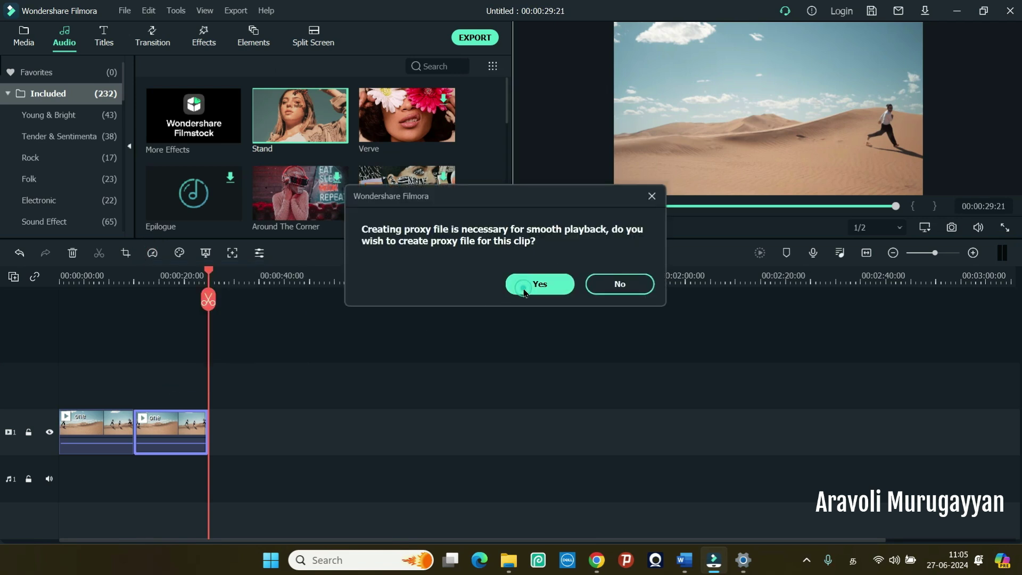
click(539, 284)
drag(210, 276, 61, 275)
click(584, 227)
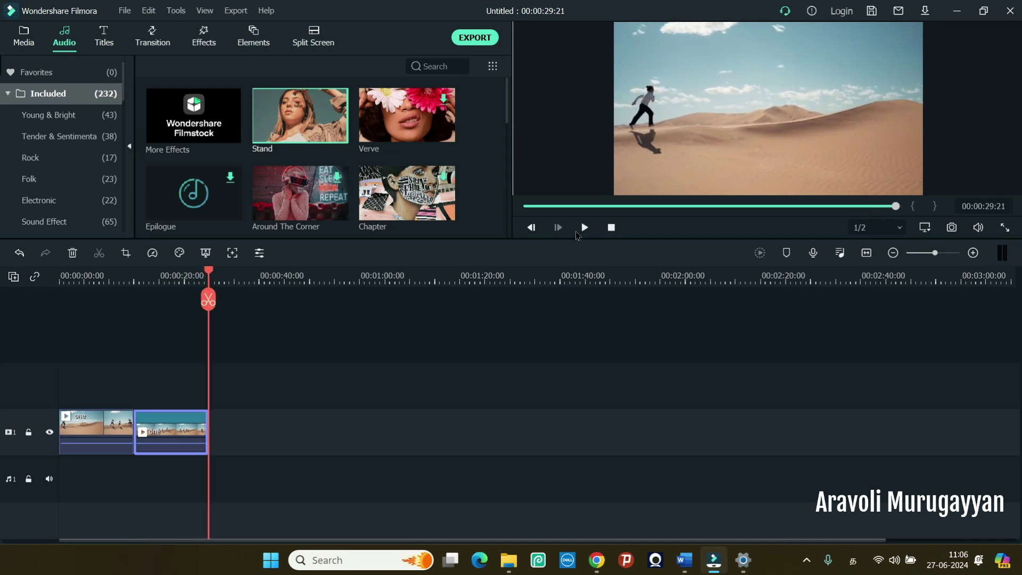
Step: Place the Stand music at the start of audio track 1 and trim its end to match the end of the video
drag(299, 115, 96, 479)
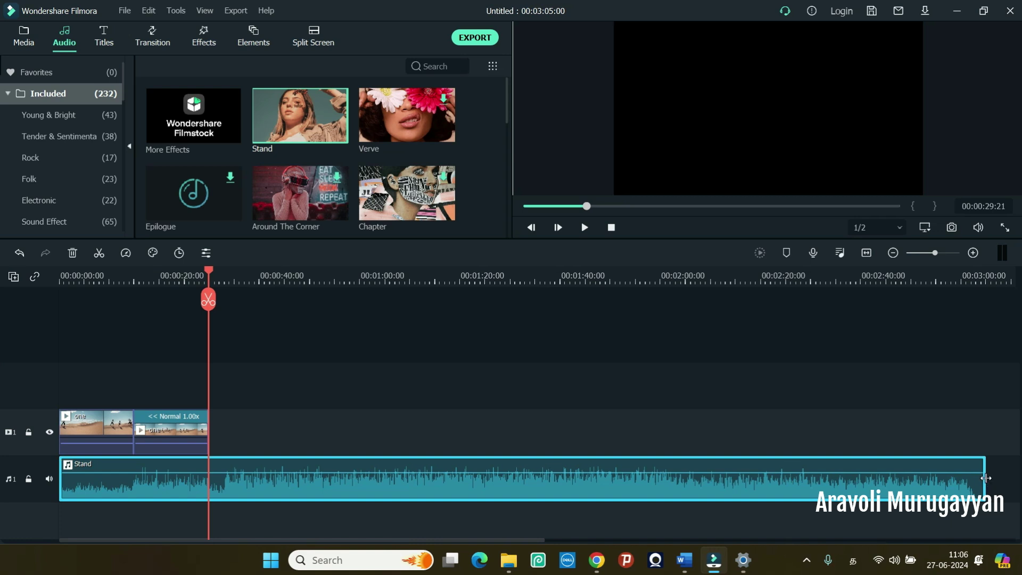
drag(986, 478, 207, 481)
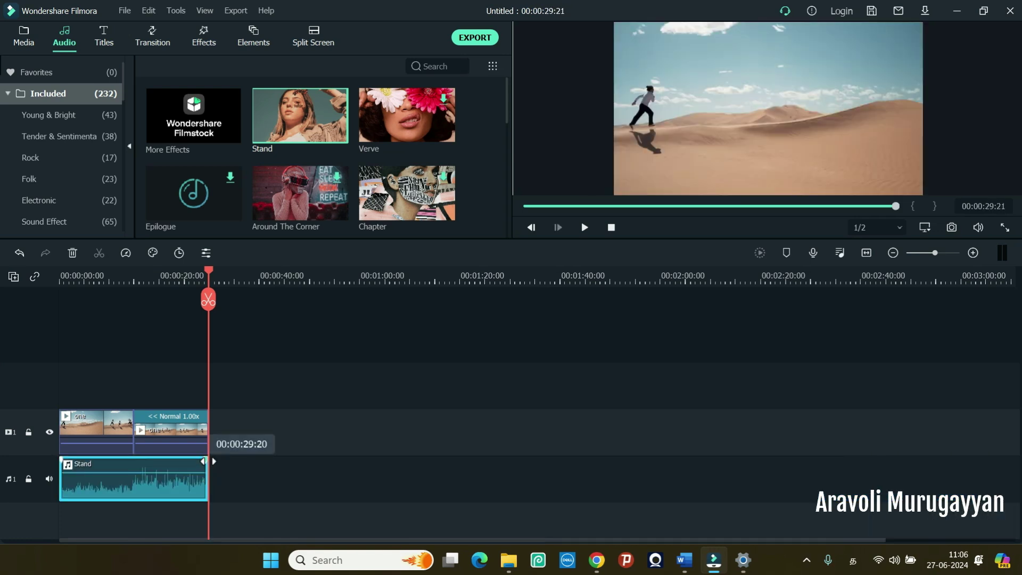
Step: Play the finished sequence with its music and view the preview in full screen
click(584, 228)
click(584, 228)
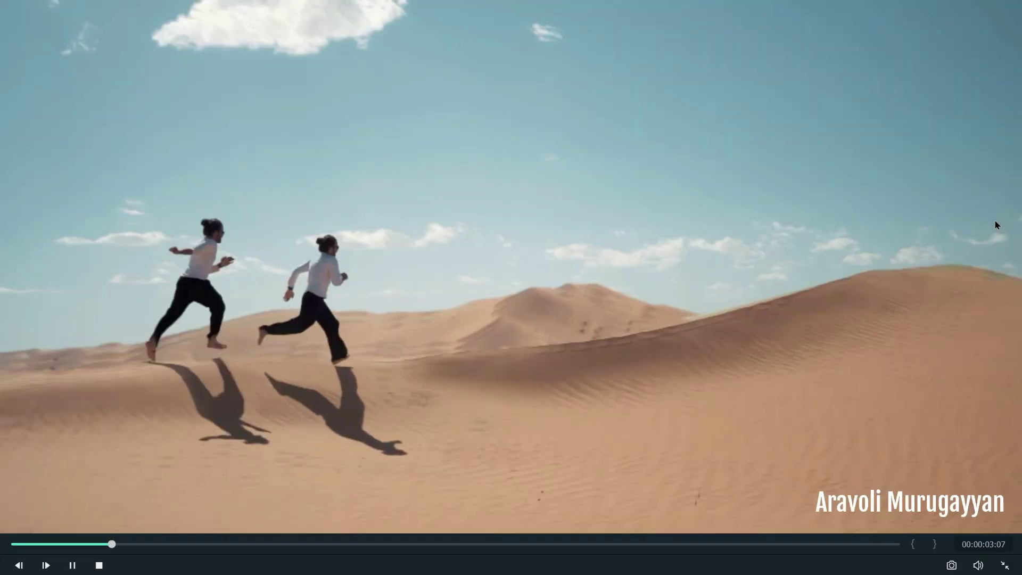
click(1004, 227)
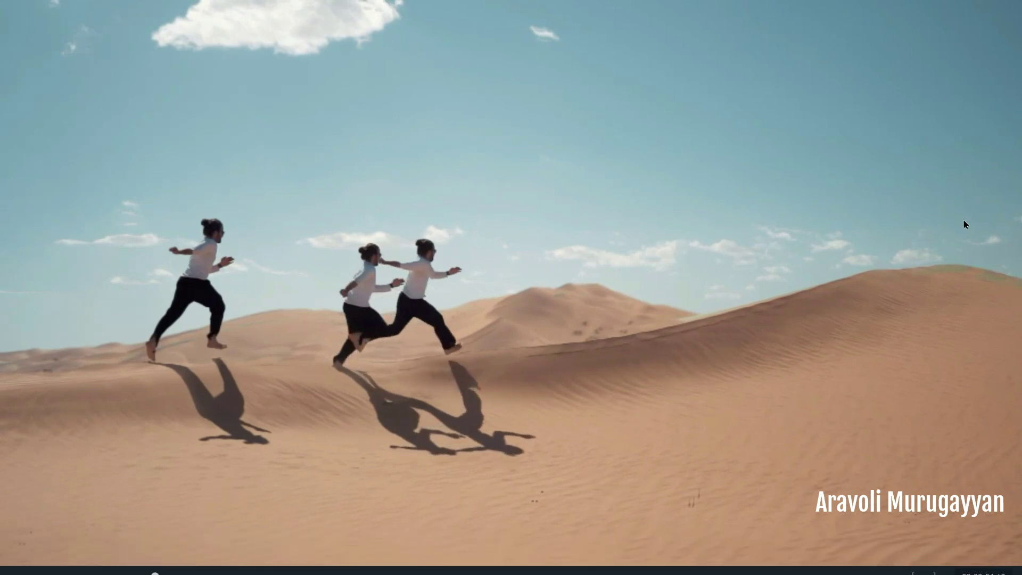